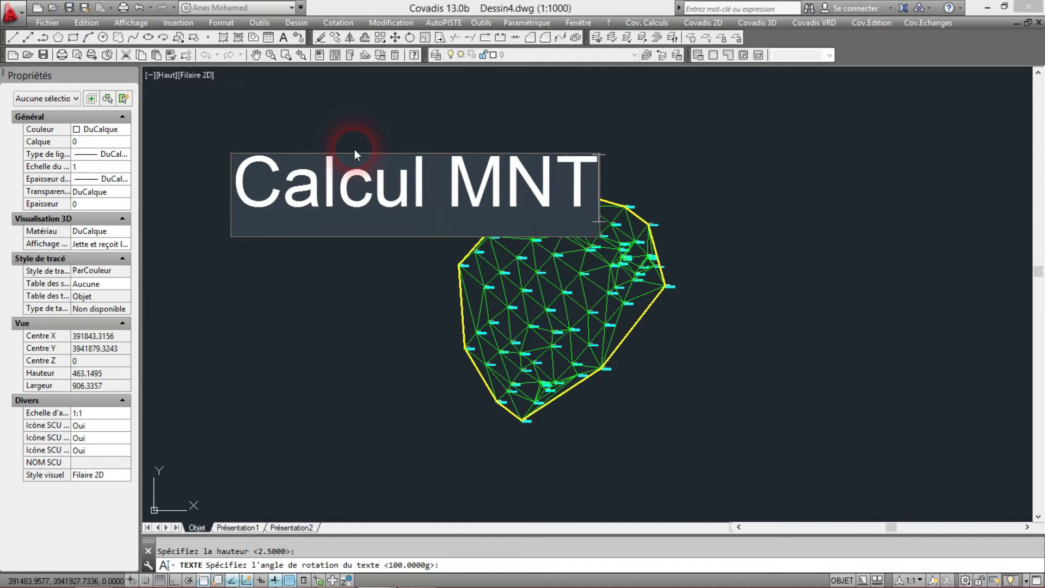
# - Complete the title text above the terrain model to read "Calcul MNT et périmétre d'emprise"
pyautogui.scroll(3, 691, 210)
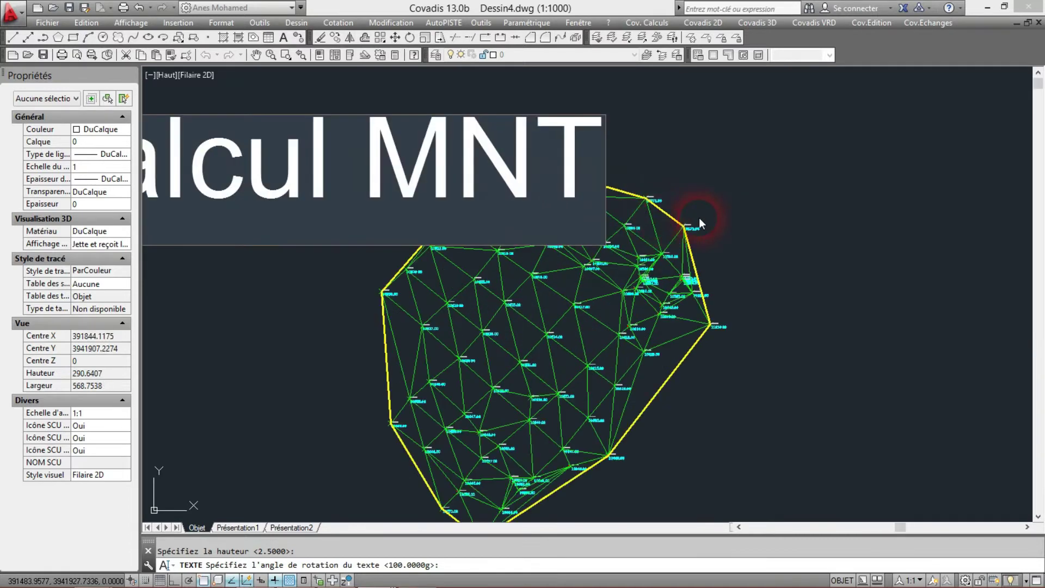
pyautogui.scroll(-3, 753, 224)
pyautogui.write('E')
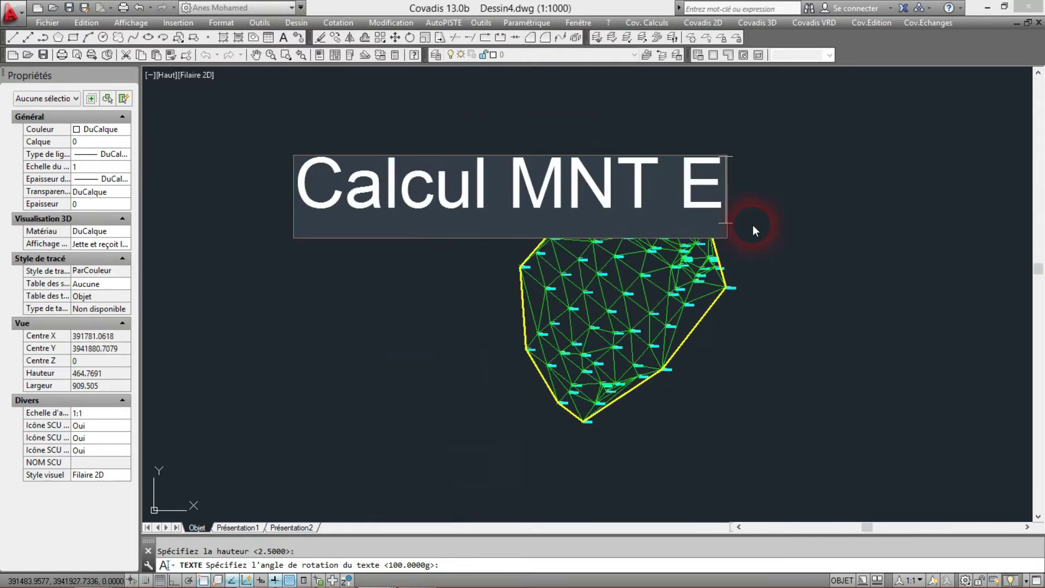
pyautogui.write('T')
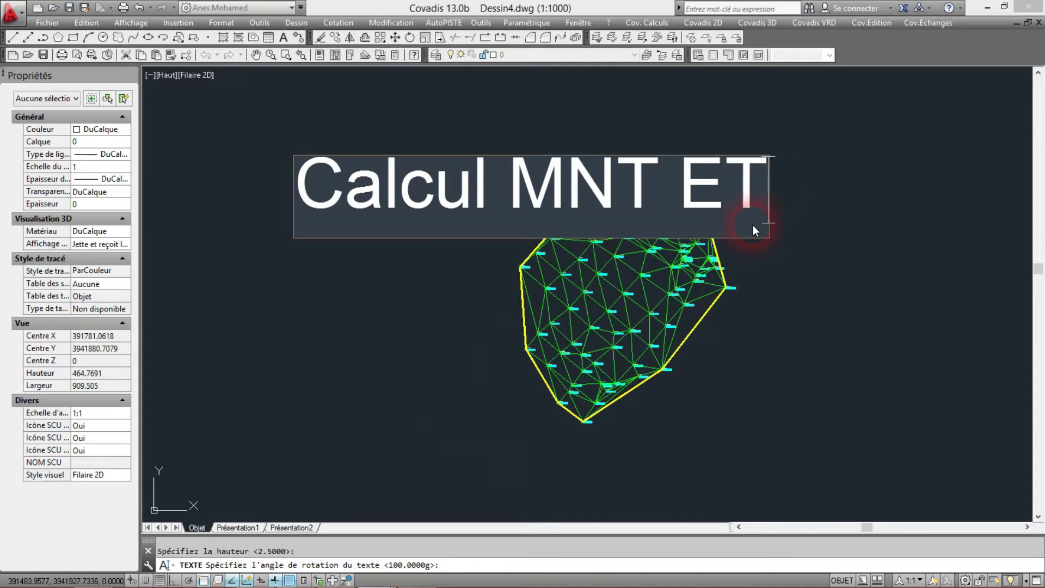
pyautogui.press('BackSpace')
pyautogui.press('BackSpace')
pyautogui.write('et')
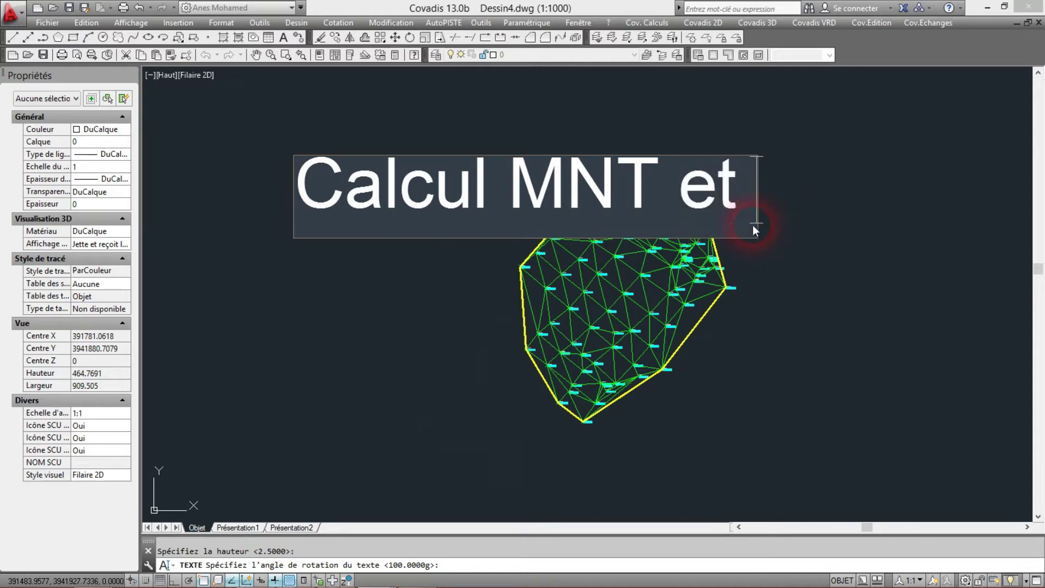
pyautogui.write(' périmétre')
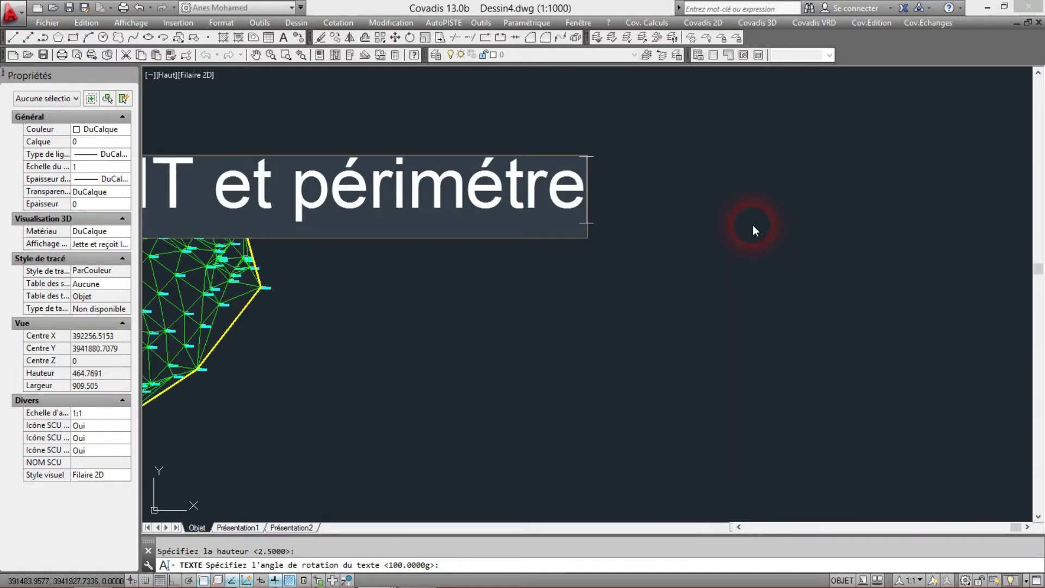
pyautogui.scroll(-1, 762, 221)
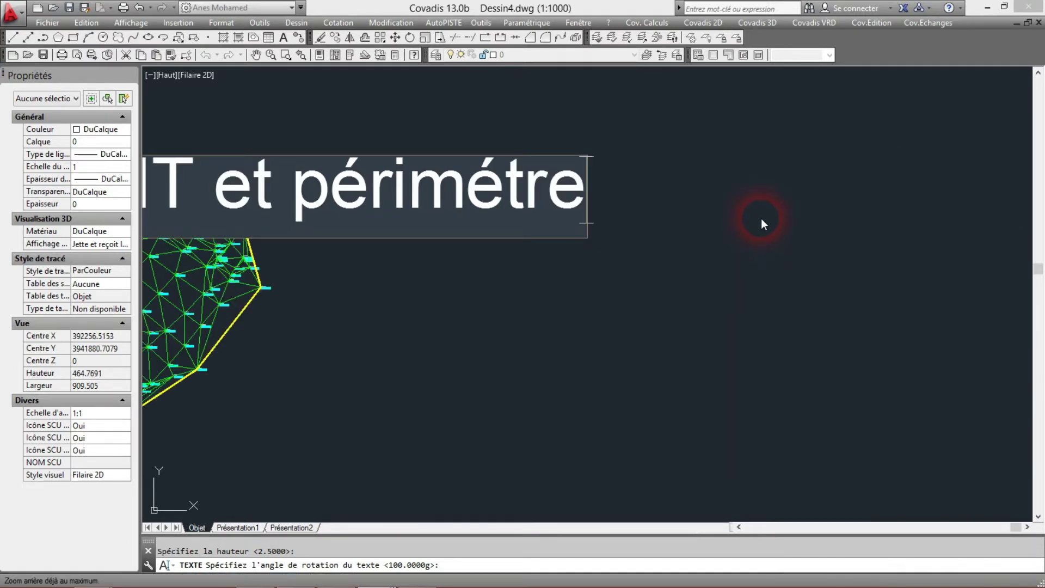
pyautogui.click(761, 218)
pyautogui.press('Escape')
pyautogui.moveTo(452, 233); pyautogui.dragTo(474, 239, button='middle')
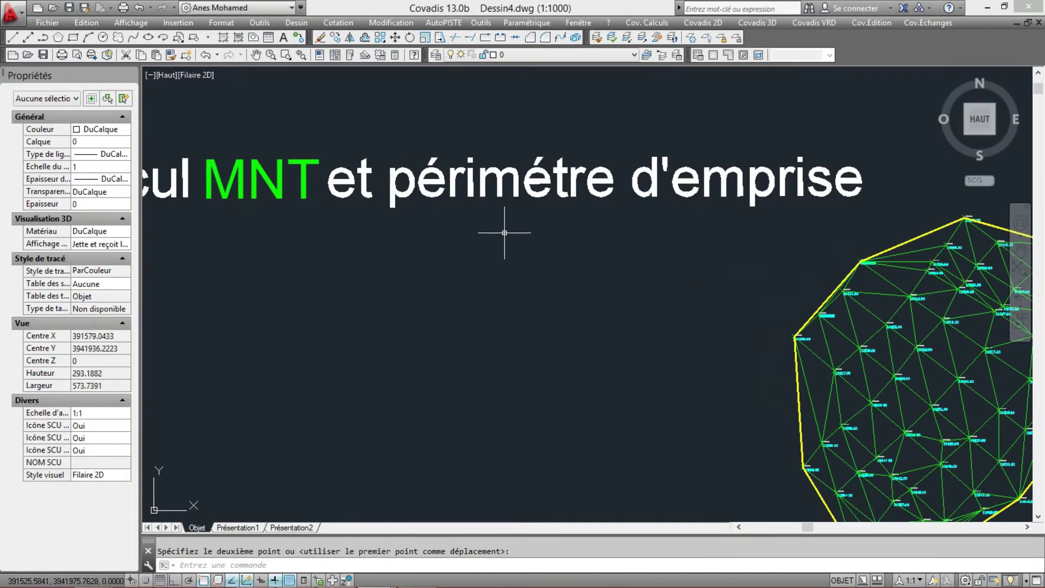
# - Hide the object properties palette and view the title together with the triangulated terrain model and its yellow boundary
pyautogui.scroll(-1, 531, 221)
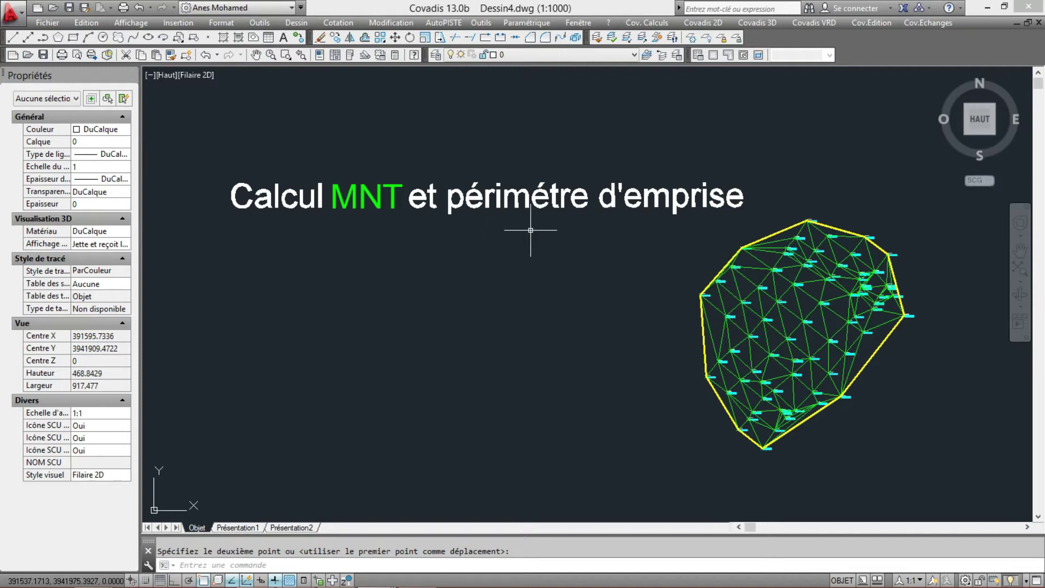
pyautogui.scroll(2, 541, 233)
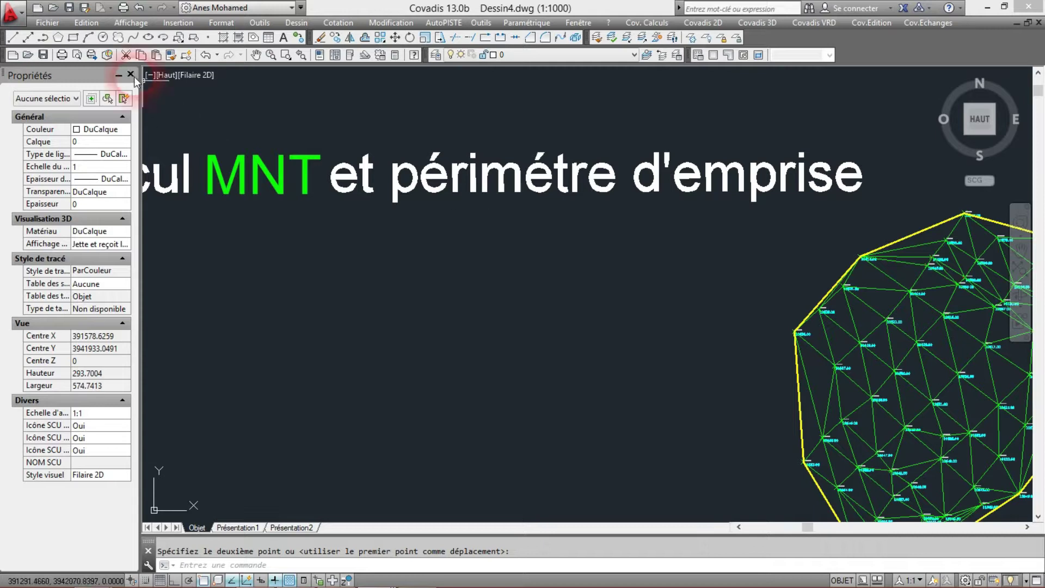
pyautogui.click(133, 75)
pyautogui.moveTo(299, 264); pyautogui.dragTo(333, 228, button='middle')
pyautogui.scroll(-2, 478, 205)
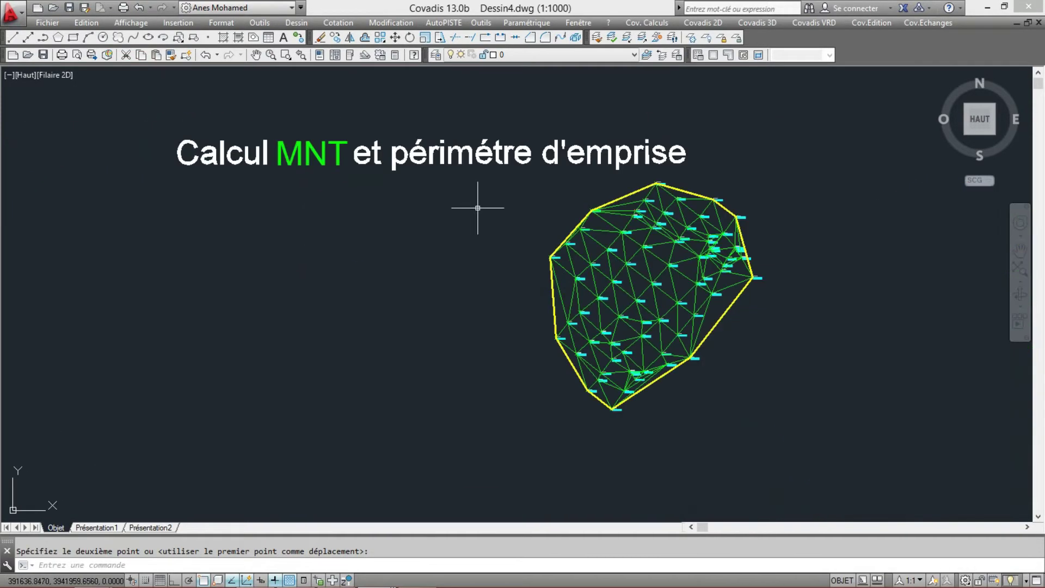
pyautogui.scroll(2, 480, 203)
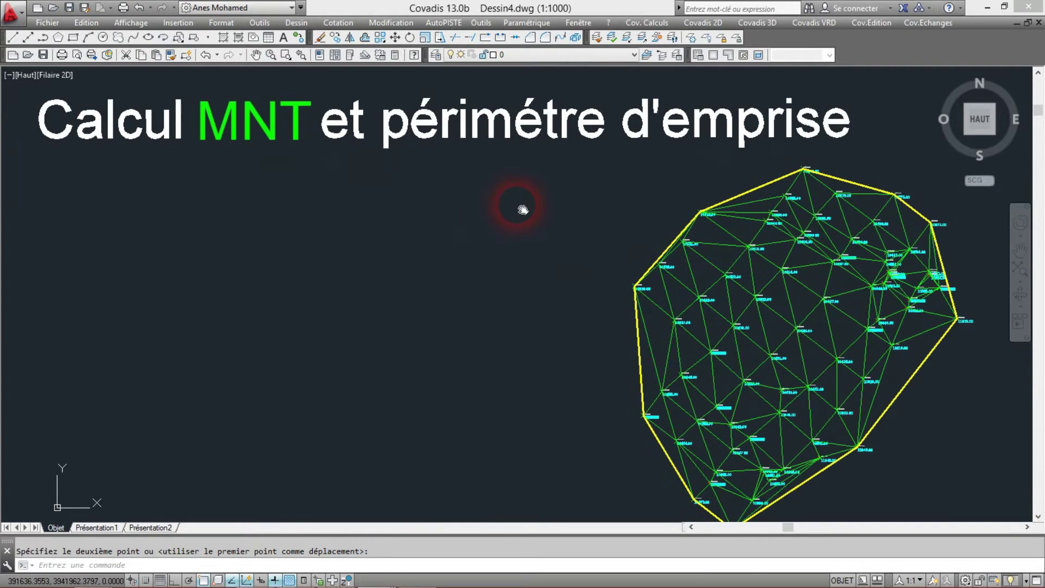
pyautogui.click(949, 507)
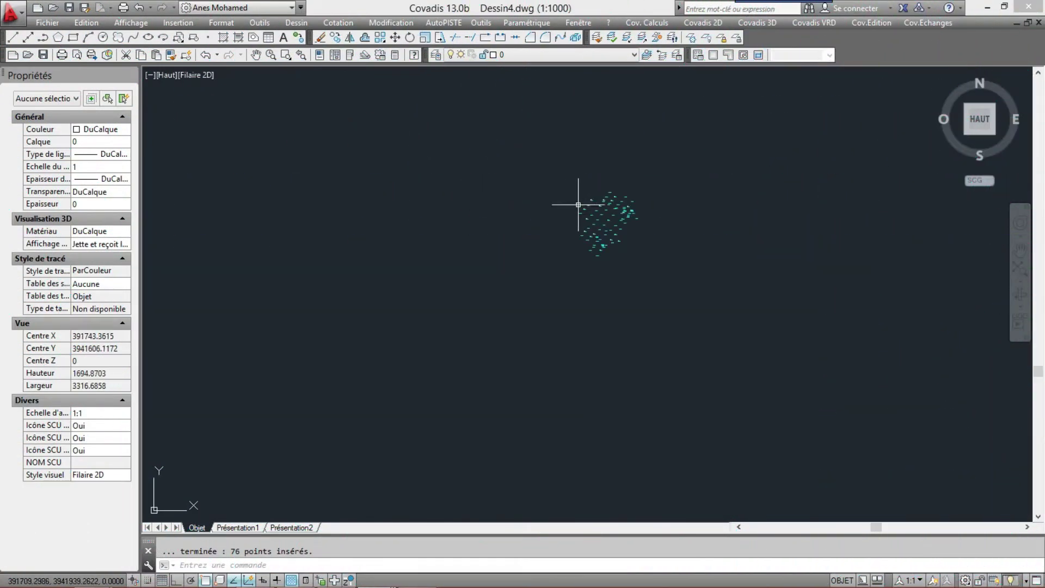
# - Examine the inserted topographic points and their number, code and altitude labels, overall and close up
pyautogui.scroll(8, 571, 201)
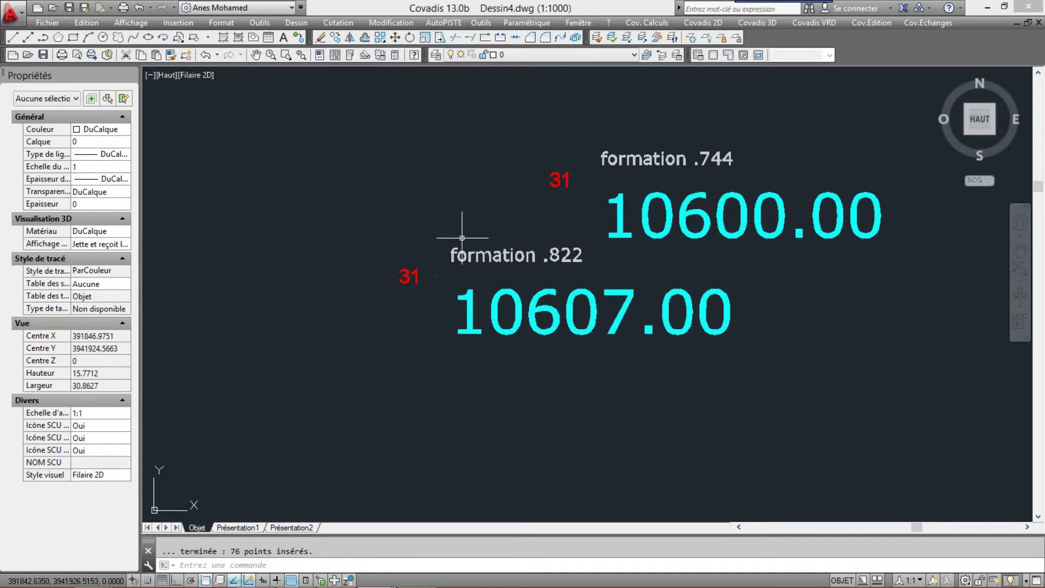
pyautogui.scroll(-2, 715, 277)
pyautogui.scroll(-6, 769, 362)
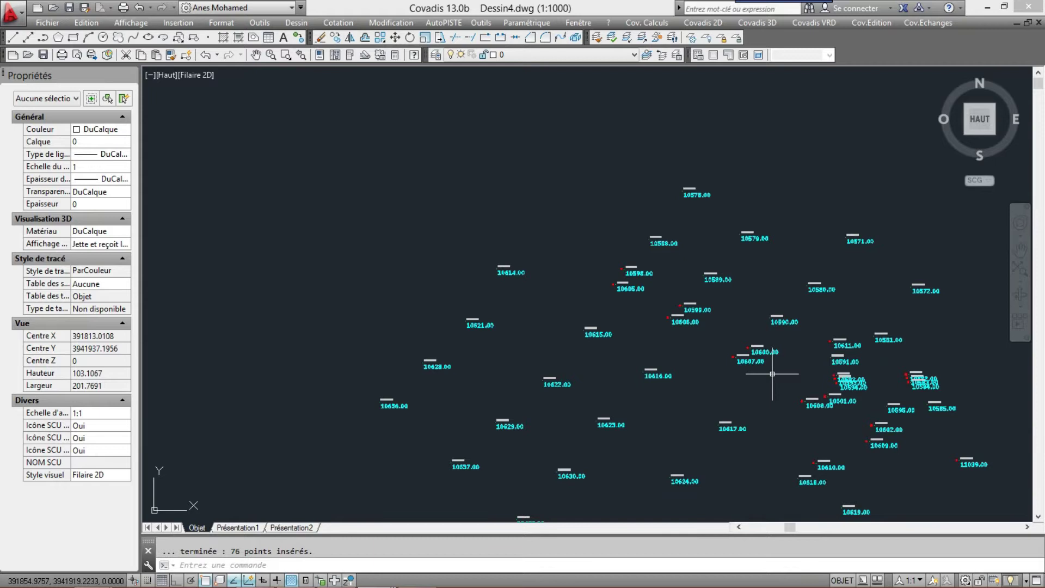
pyautogui.scroll(-2, 771, 373)
pyautogui.scroll(-2, 680, 245)
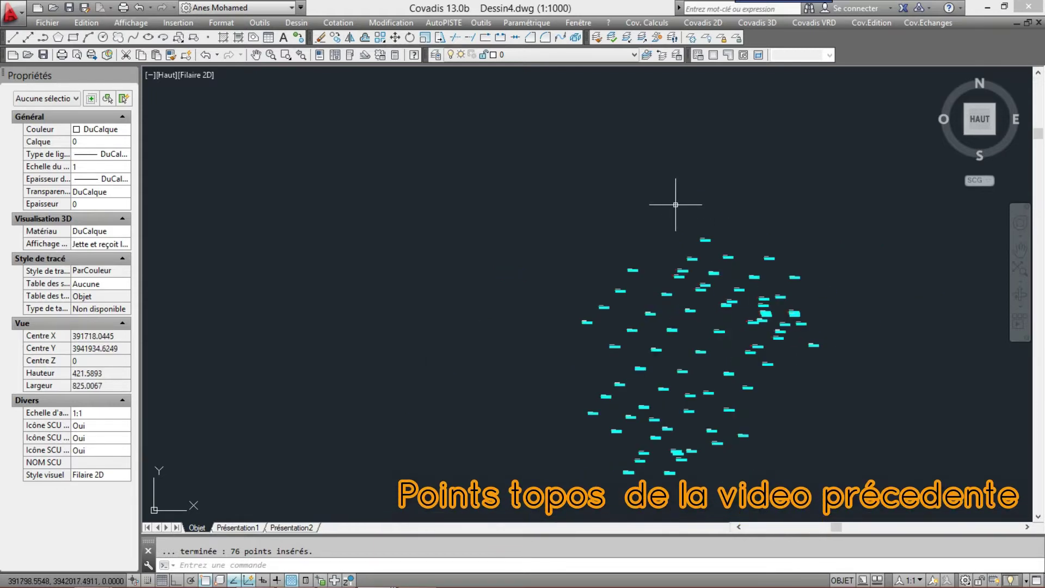
pyautogui.scroll(10, 754, 402)
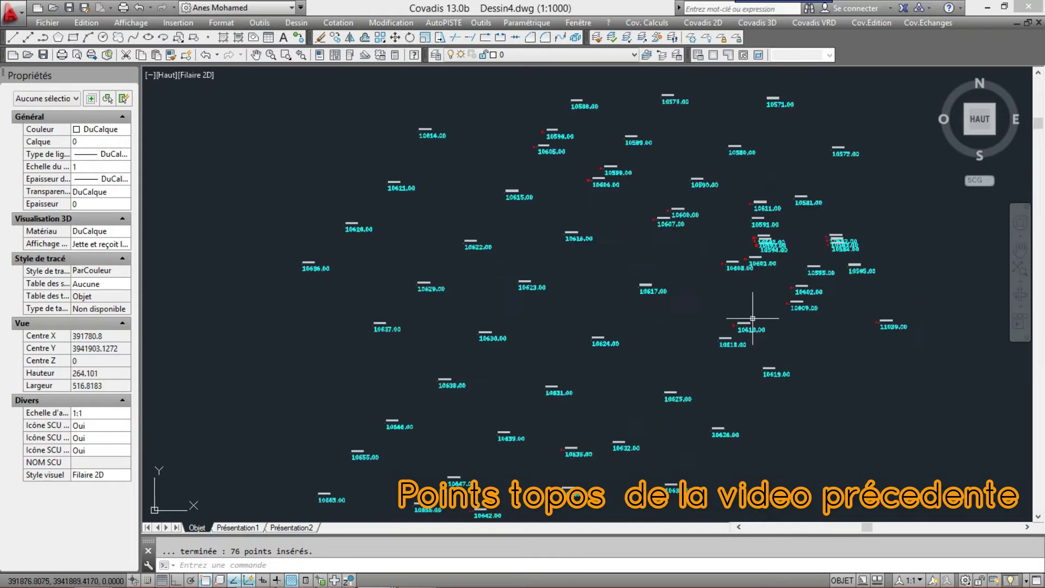
pyautogui.scroll(2, 718, 337)
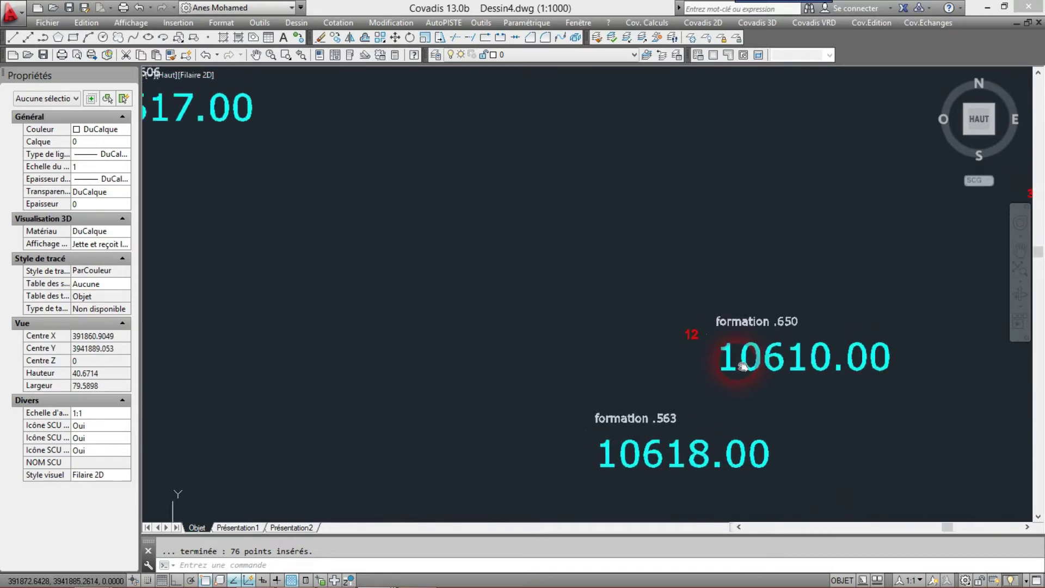
pyautogui.scroll(-2, 821, 368)
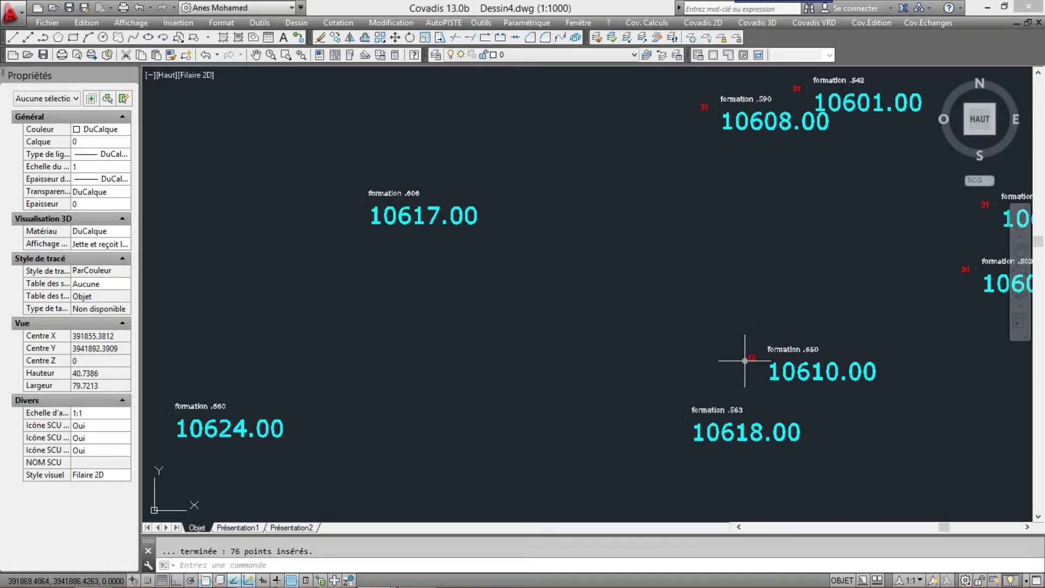
# - Set the drawing's point style to the X-shaped cross
pyautogui.scroll(3, 694, 426)
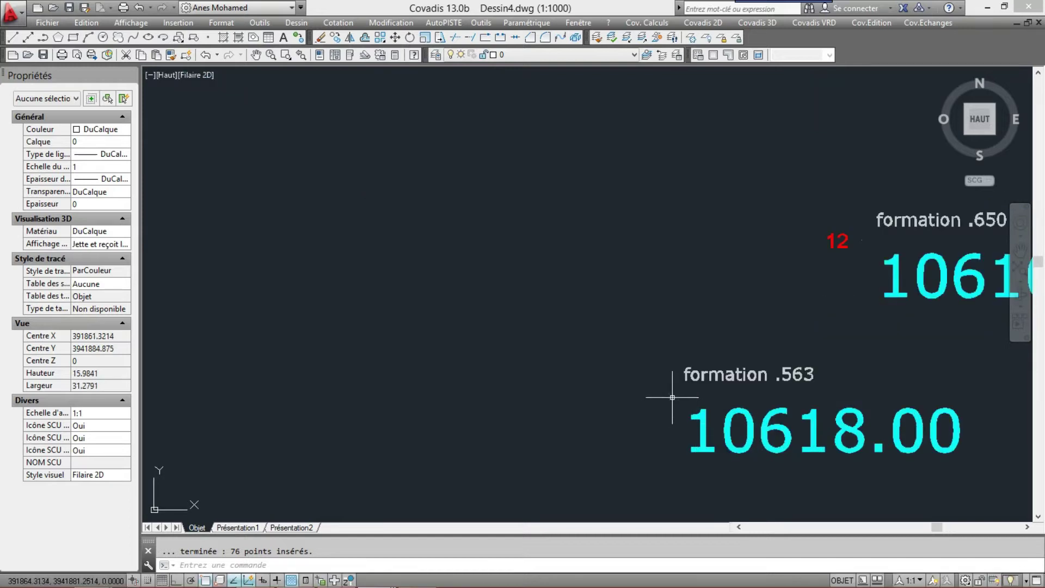
pyautogui.click(260, 22)
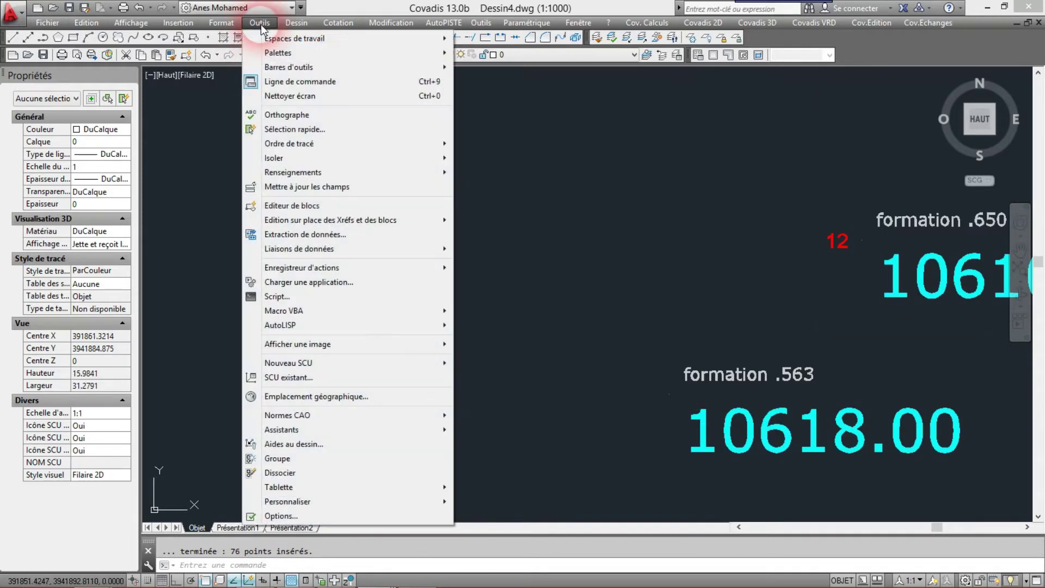
pyautogui.moveTo(221, 24)
pyautogui.click(265, 226)
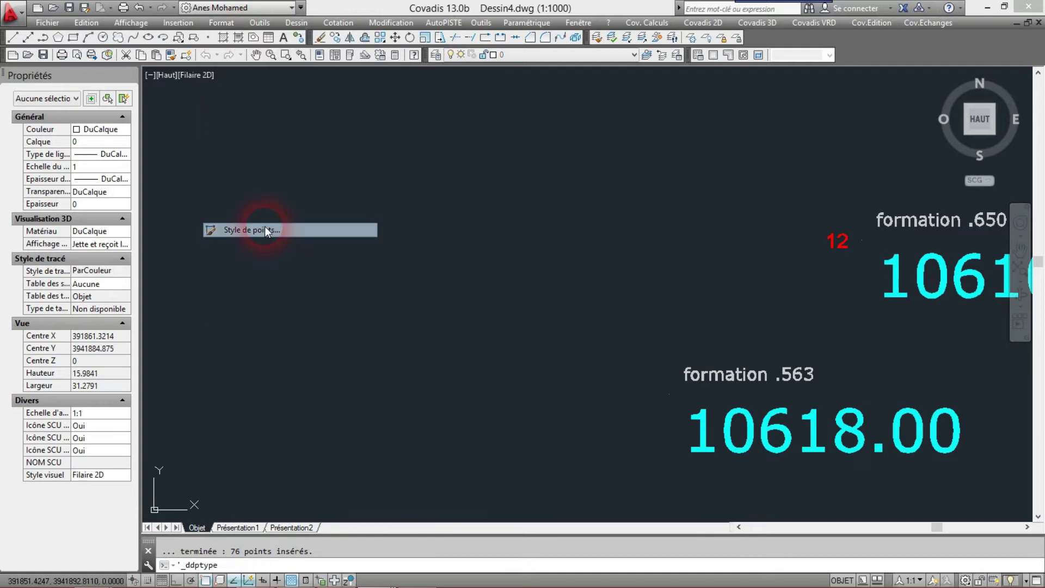
pyautogui.click(297, 141)
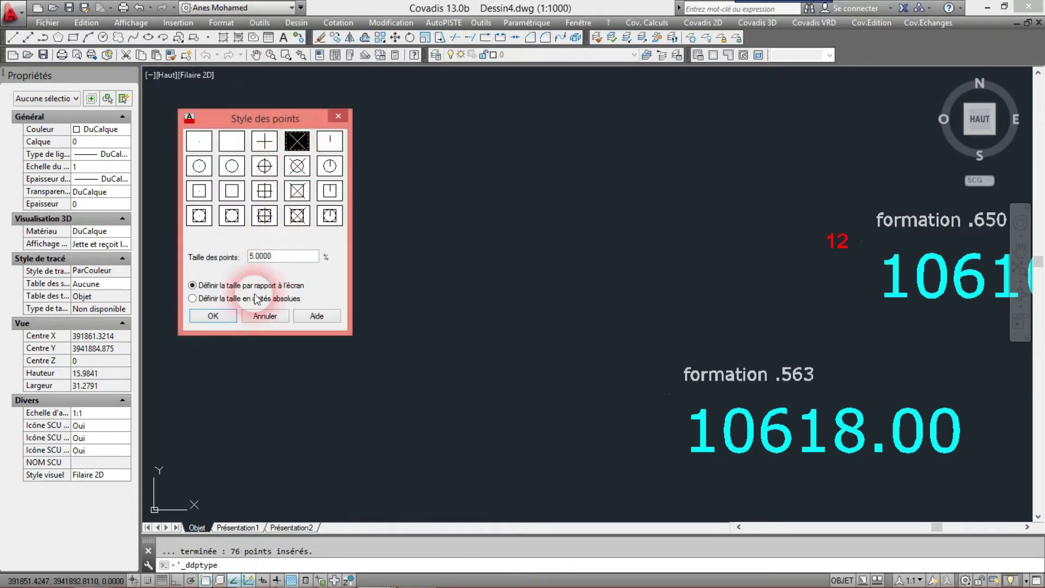
pyautogui.click(213, 315)
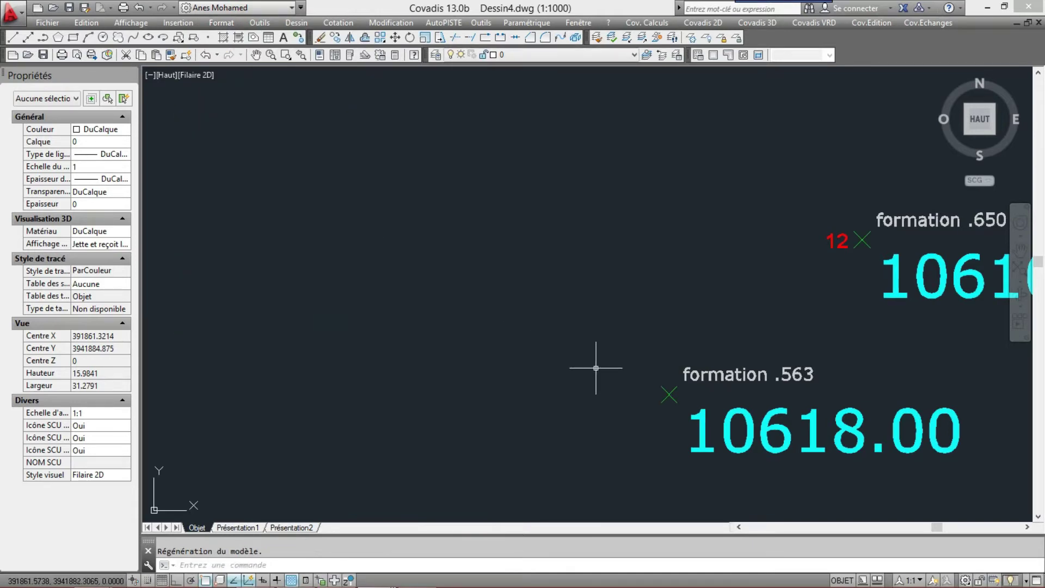
# - Inspect the cross markers and the altitude and code labels of the topographic points across the survey area
pyautogui.scroll(3, 592, 374)
pyautogui.scroll(-6, 511, 373)
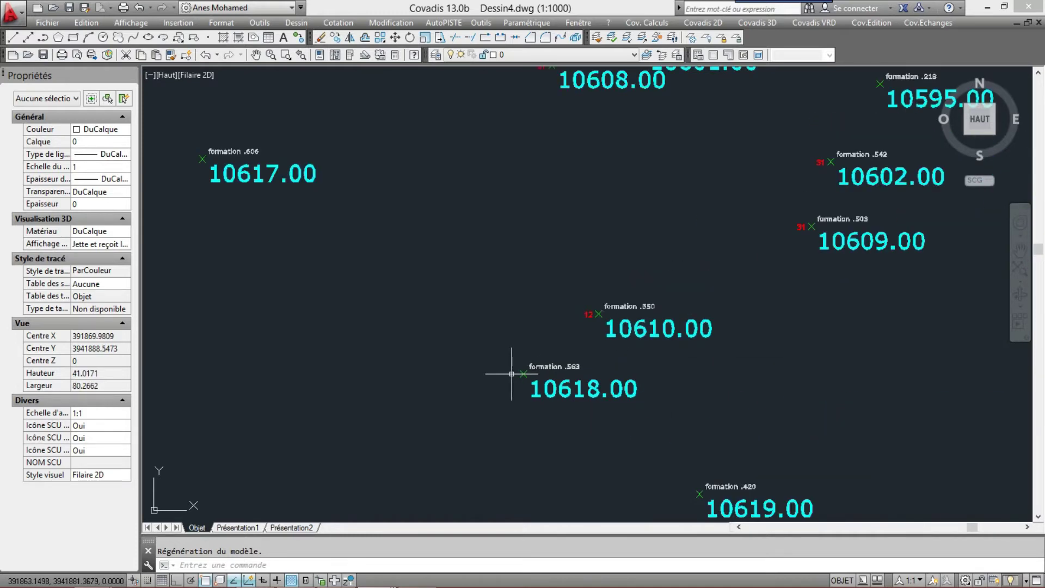
pyautogui.scroll(-4, 527, 344)
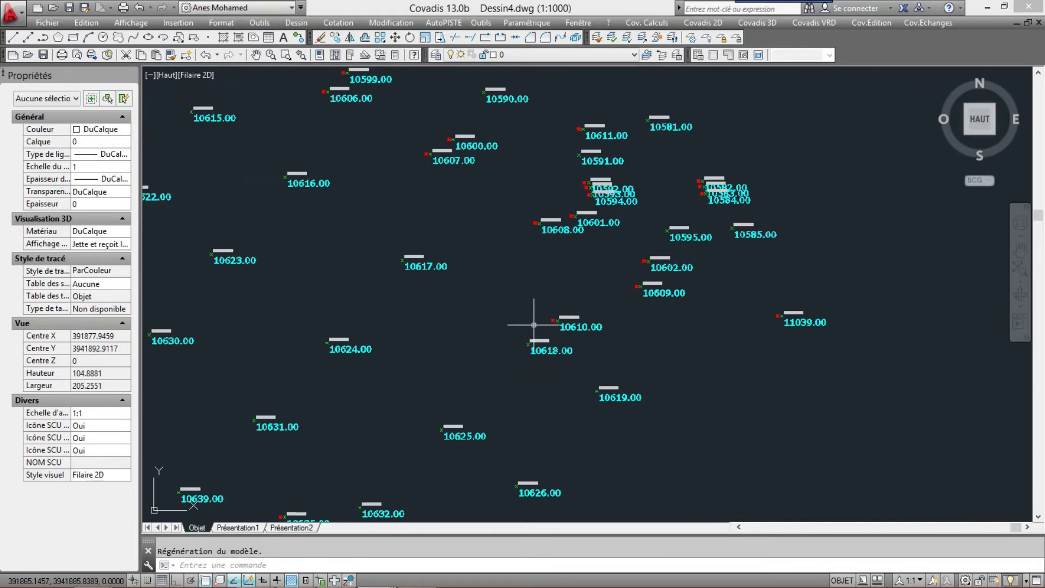
pyautogui.moveTo(556, 319); pyautogui.dragTo(651, 366, button='middle')
pyautogui.scroll(1, 510, 217)
pyautogui.scroll(4, 521, 197)
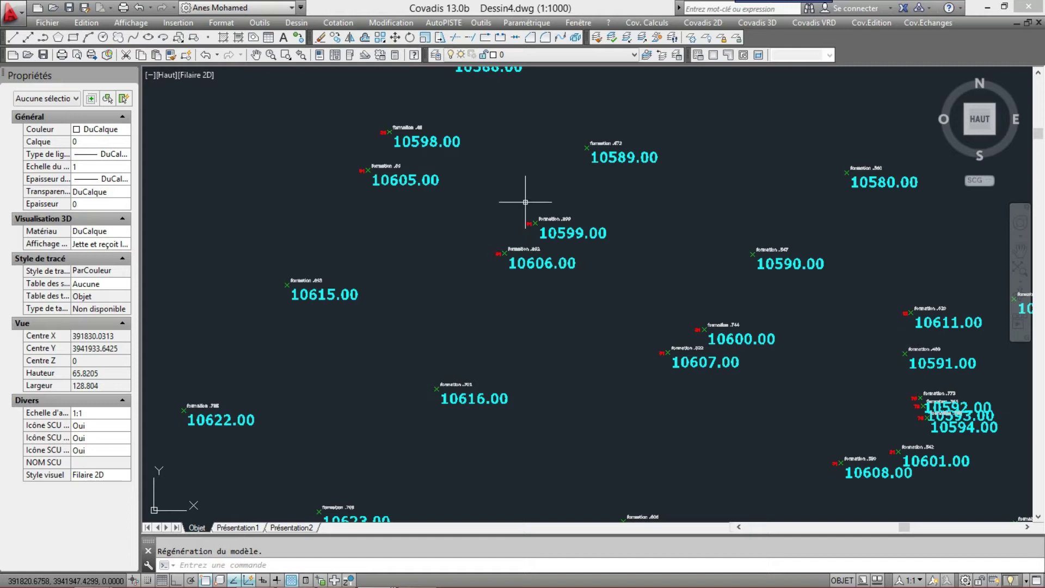
pyautogui.scroll(-6, 694, 207)
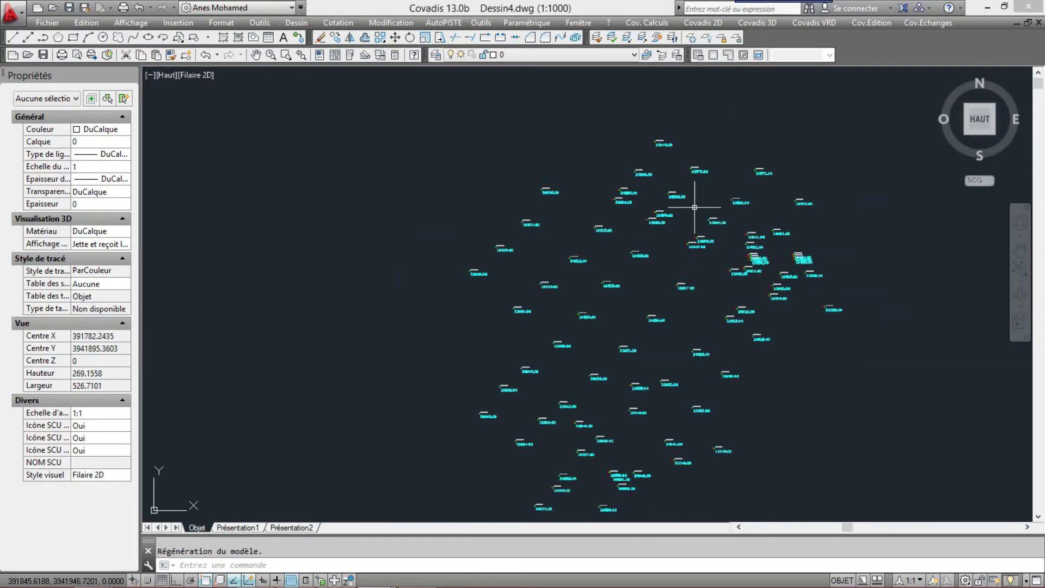
pyautogui.scroll(-3, 734, 240)
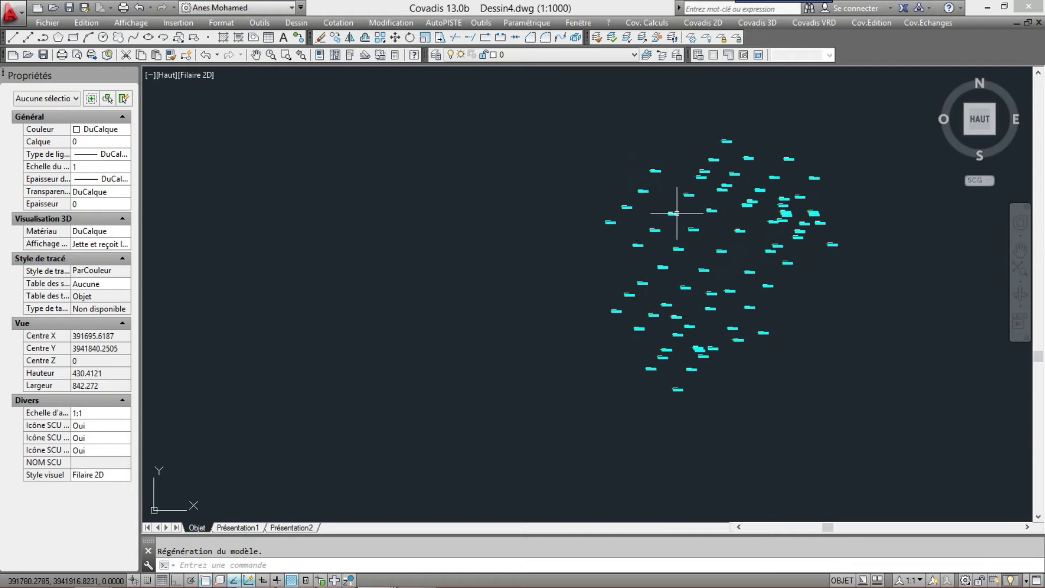
pyautogui.scroll(6, 620, 222)
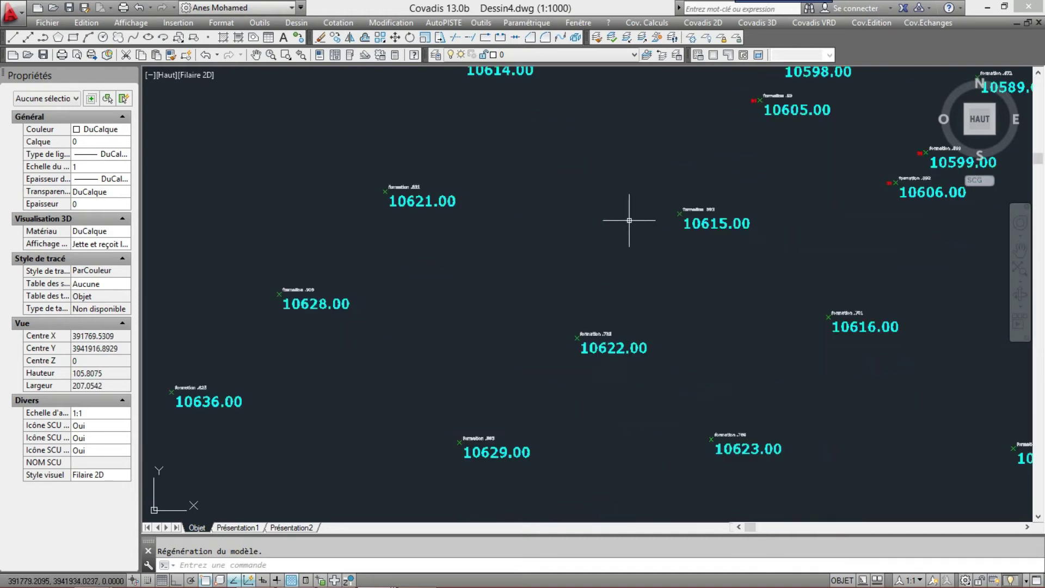
pyautogui.scroll(4, 629, 221)
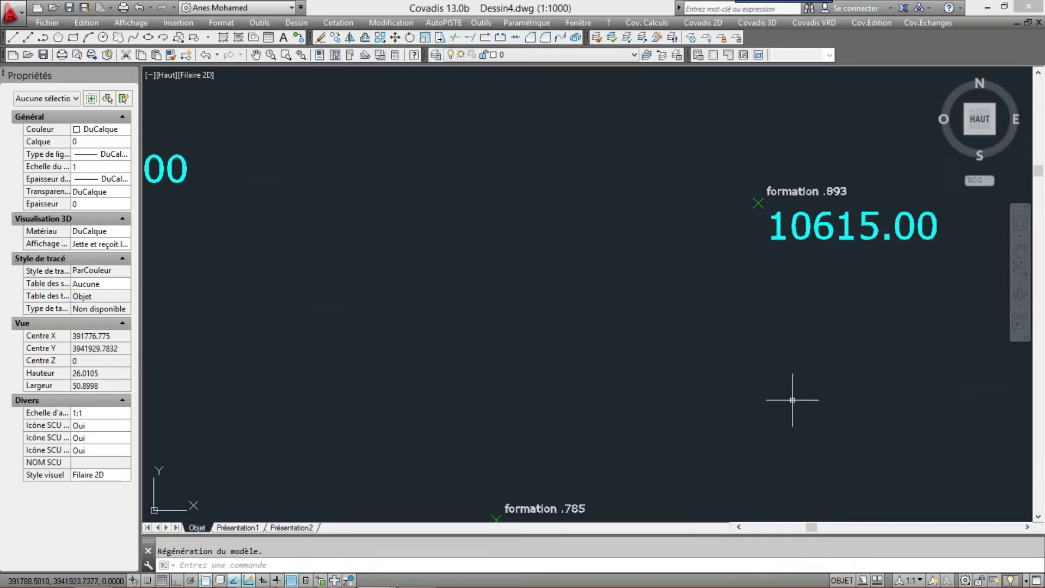
pyautogui.scroll(-2, 792, 388)
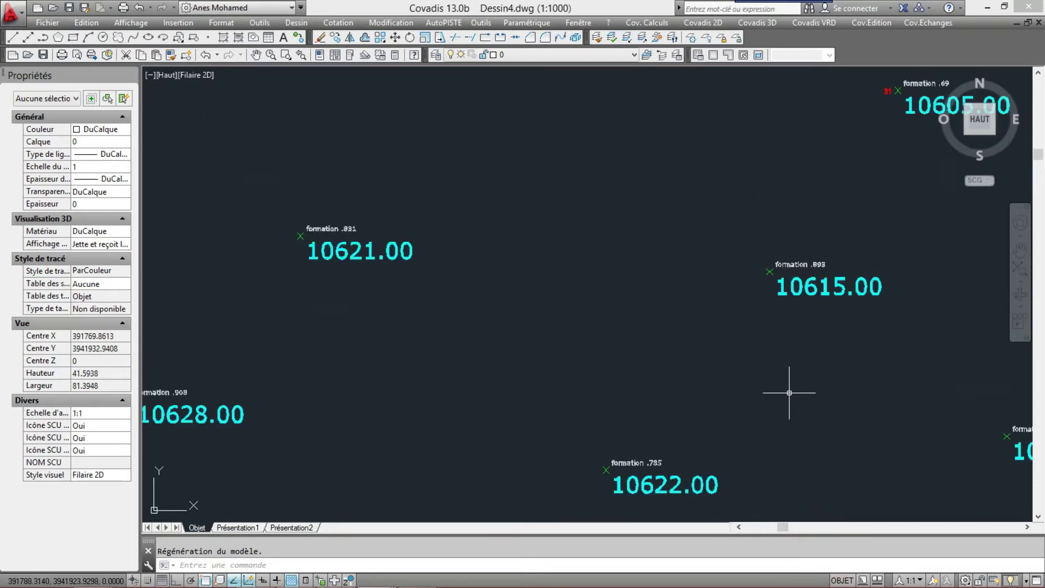
pyautogui.scroll(-4, 789, 392)
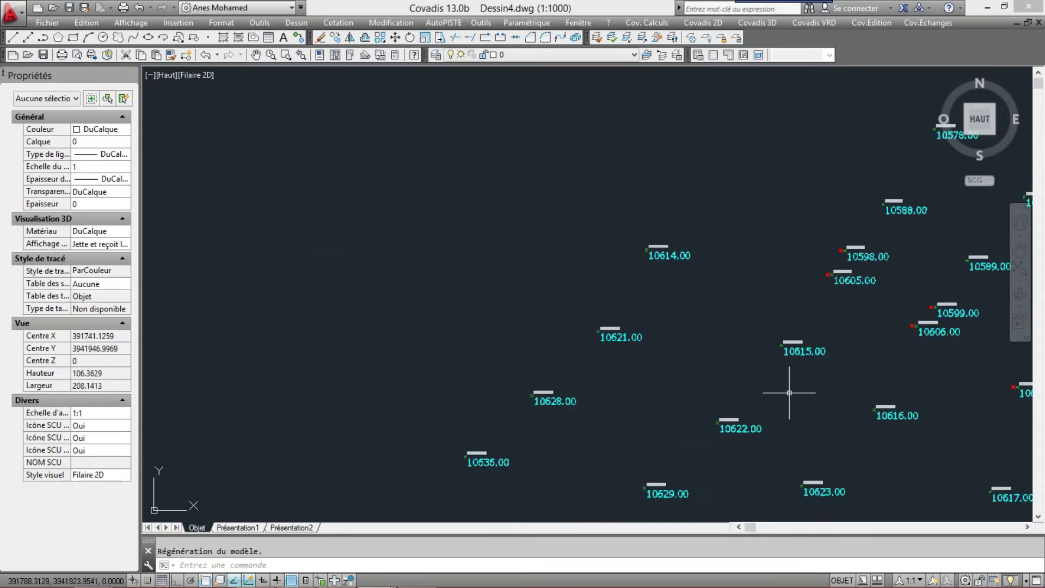
pyautogui.scroll(4, 793, 275)
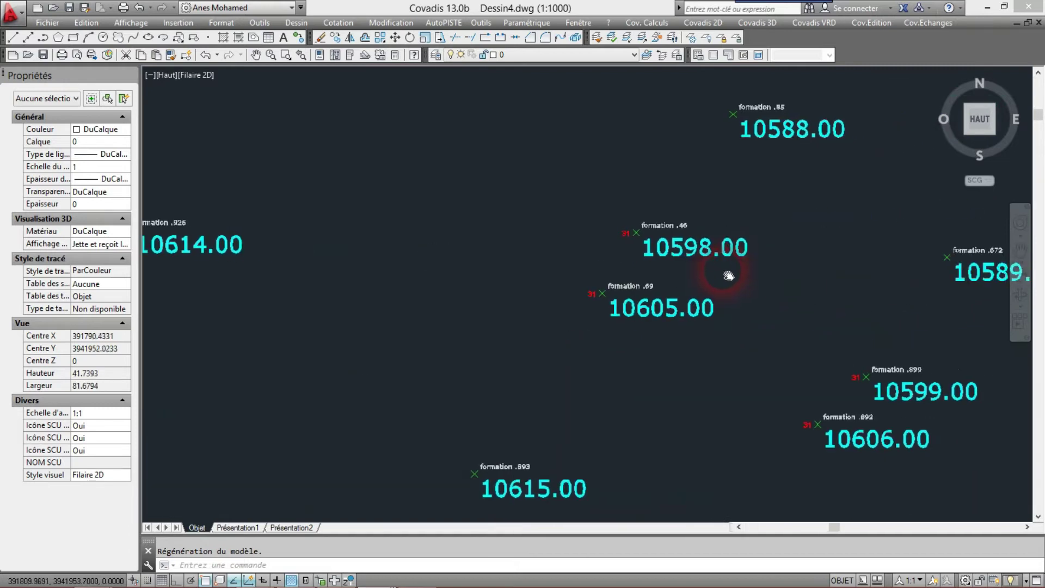
pyautogui.scroll(4, 683, 239)
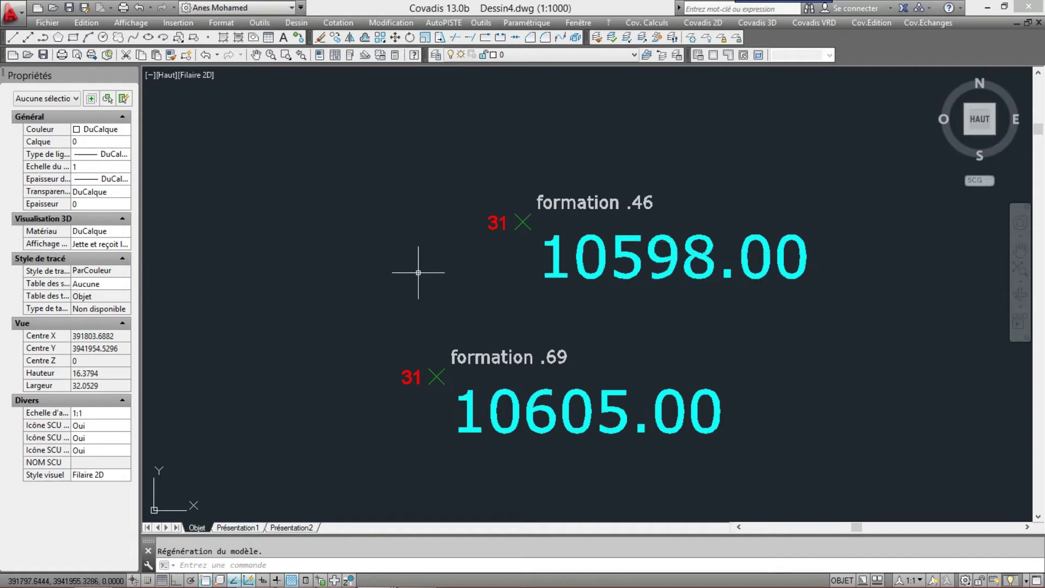
pyautogui.scroll(-4, 420, 272)
pyautogui.moveTo(693, 273); pyautogui.dragTo(461, 264, button='middle')
pyautogui.scroll(2, 486, 286)
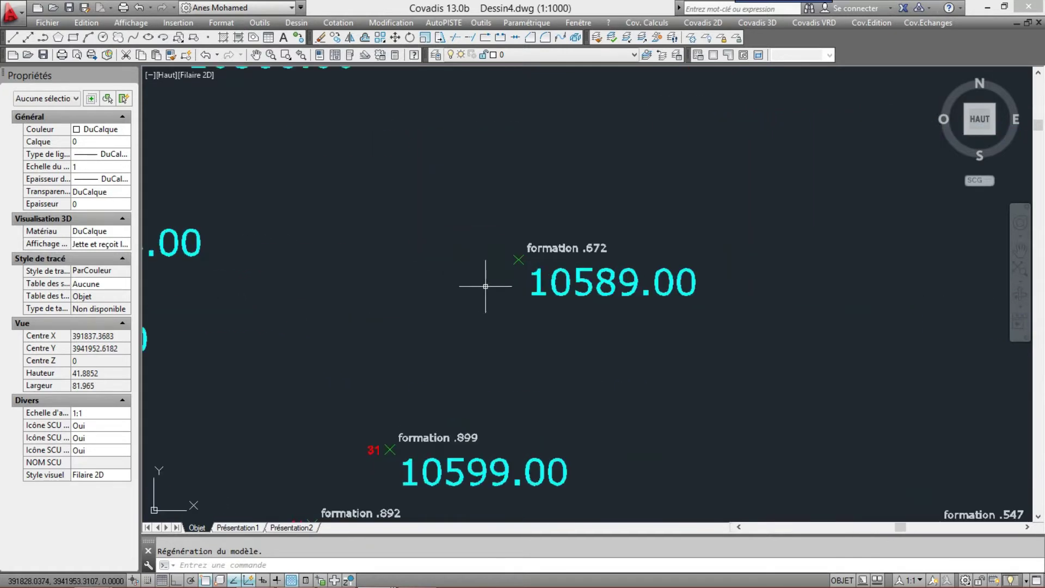
# - Check the extent of the whole point cloud and the labels of points formation .899 and .892 up close
pyautogui.scroll(-2, 485, 285)
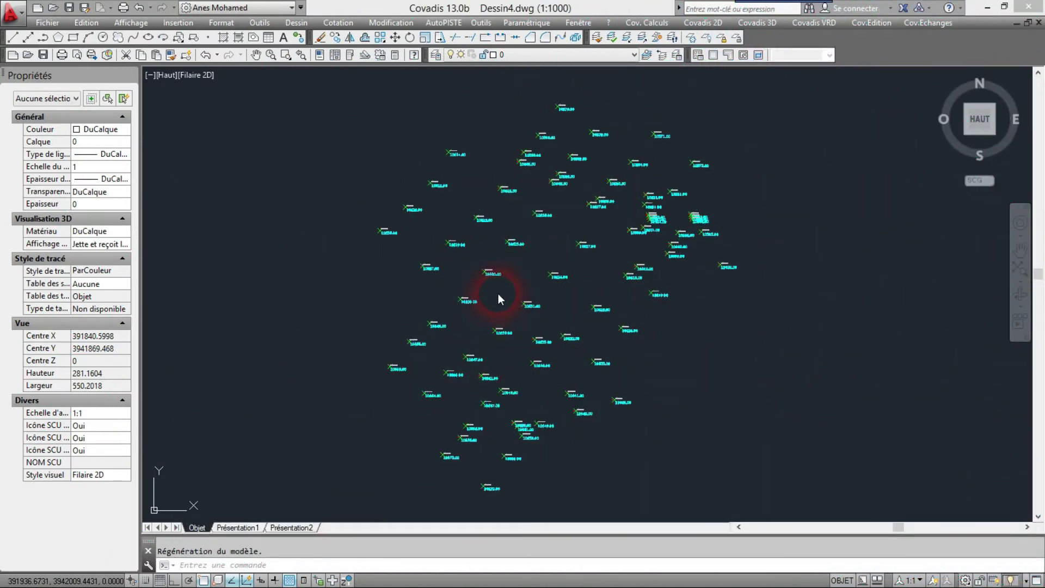
pyautogui.moveTo(513, 272); pyautogui.dragTo(572, 264, button='middle')
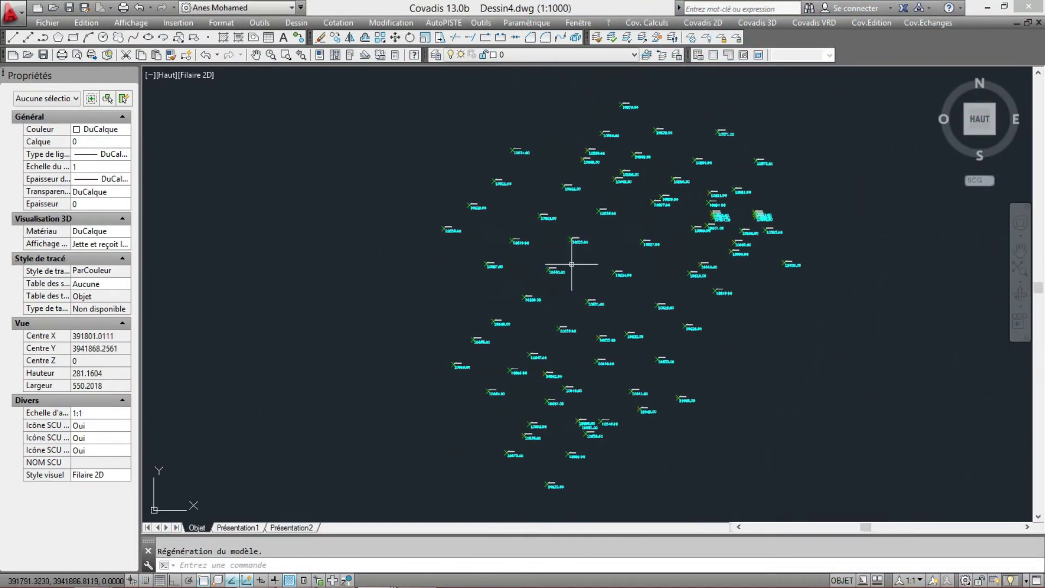
pyautogui.scroll(12, 643, 176)
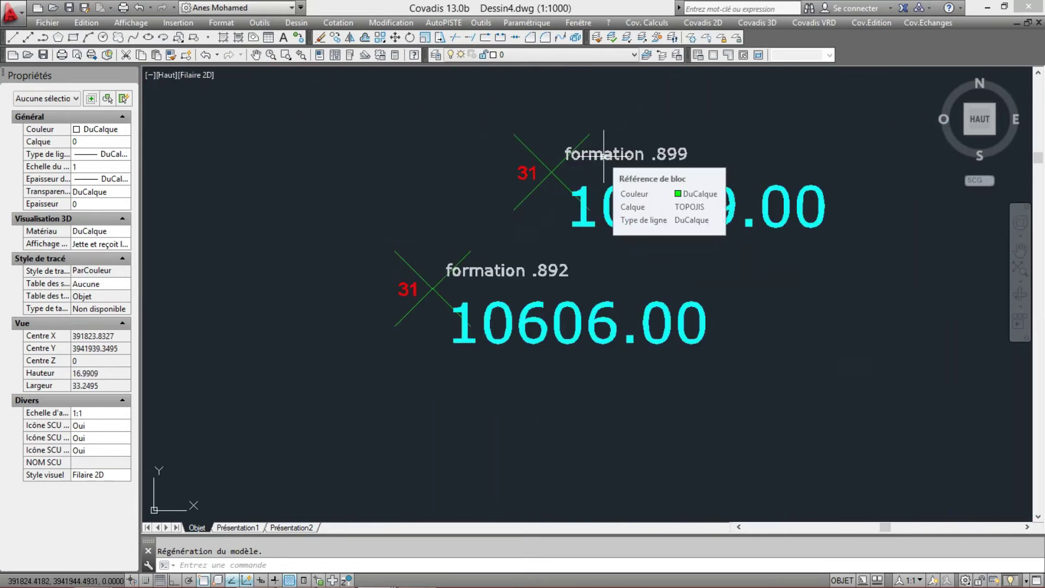
pyautogui.scroll(-4, 562, 272)
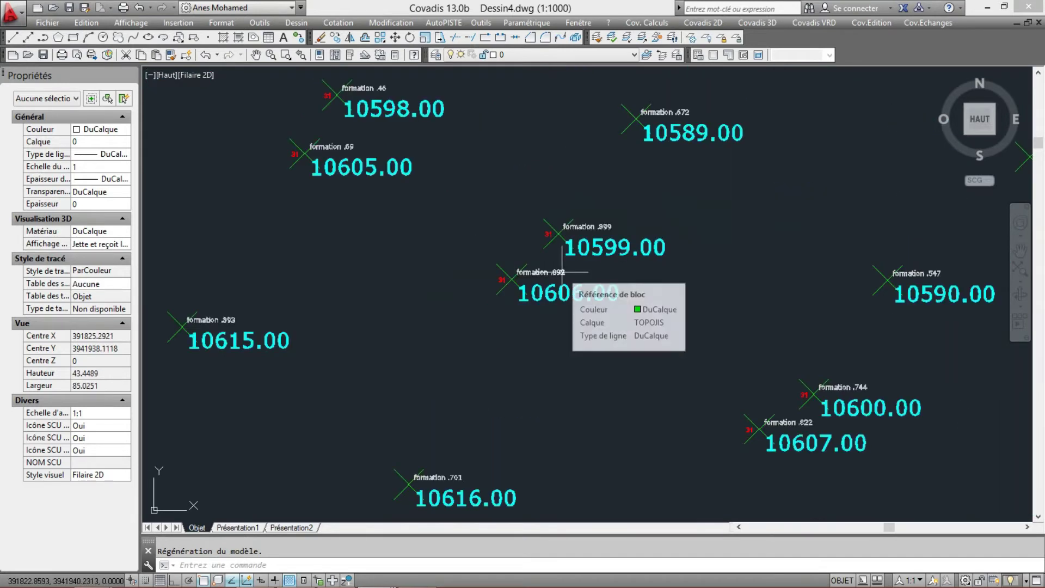
pyautogui.scroll(-6, 582, 249)
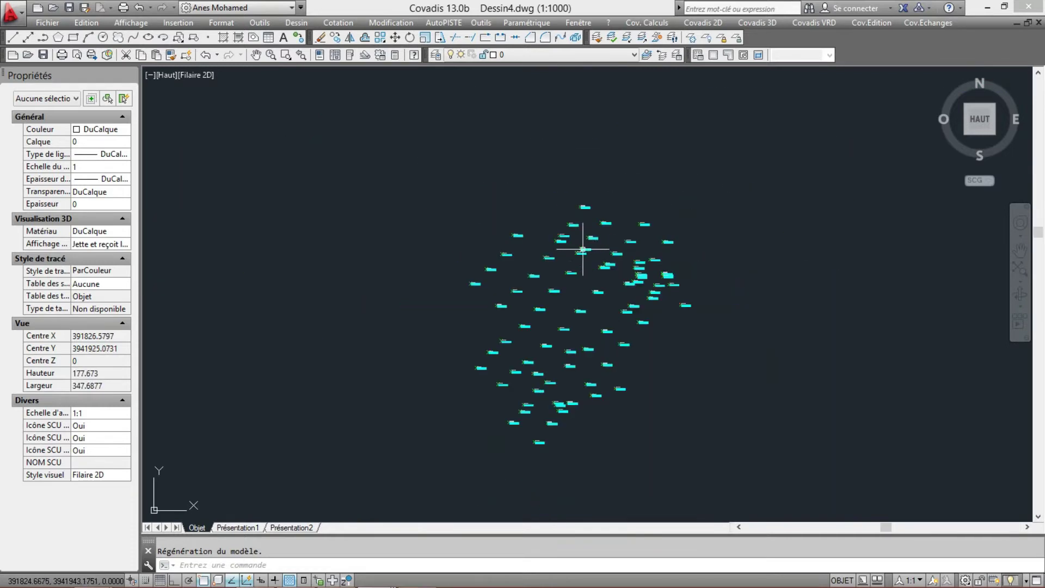
pyautogui.scroll(-4, 606, 303)
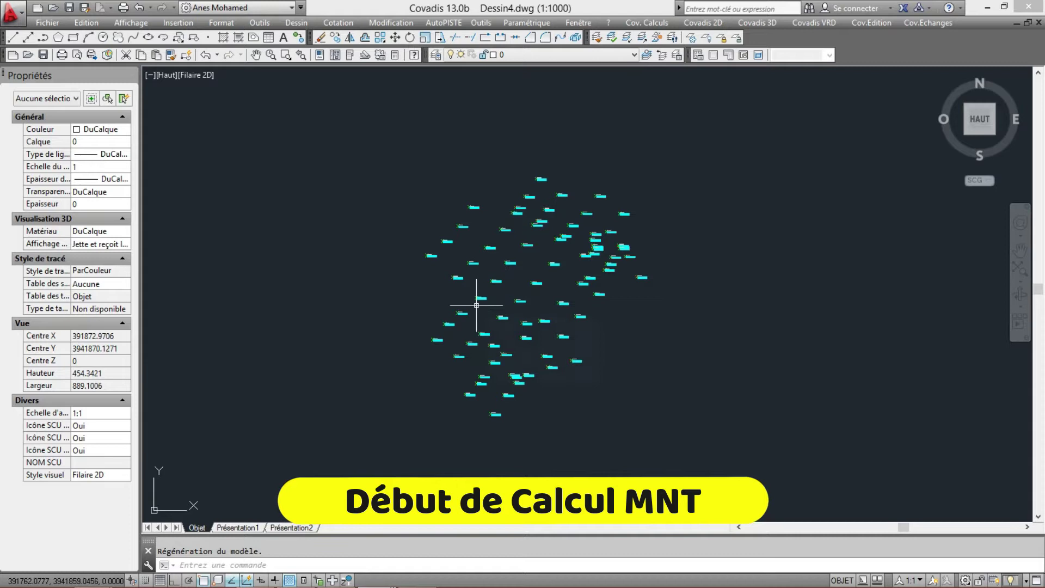
# - Start the MNT calculation and drawing, taking all point entities from the TOPOJIS layer
pyautogui.click(705, 23)
pyautogui.click(750, 23)
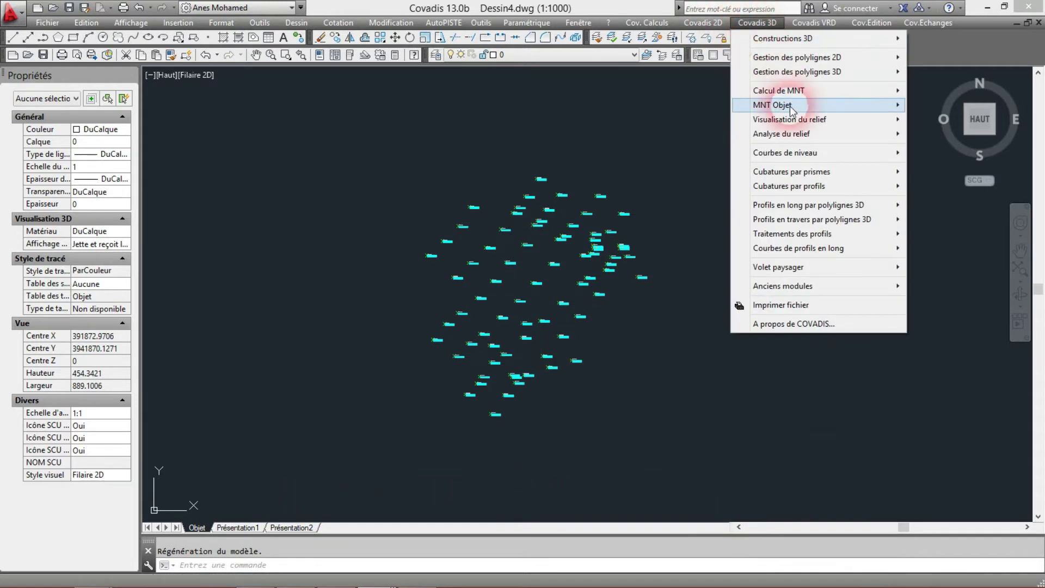
pyautogui.click(789, 90)
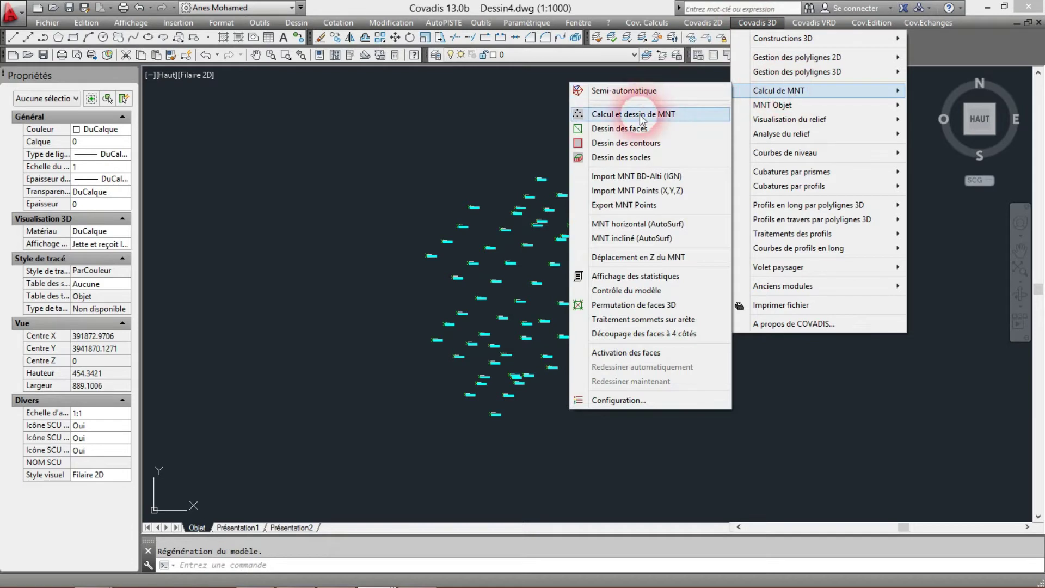
pyautogui.click(641, 116)
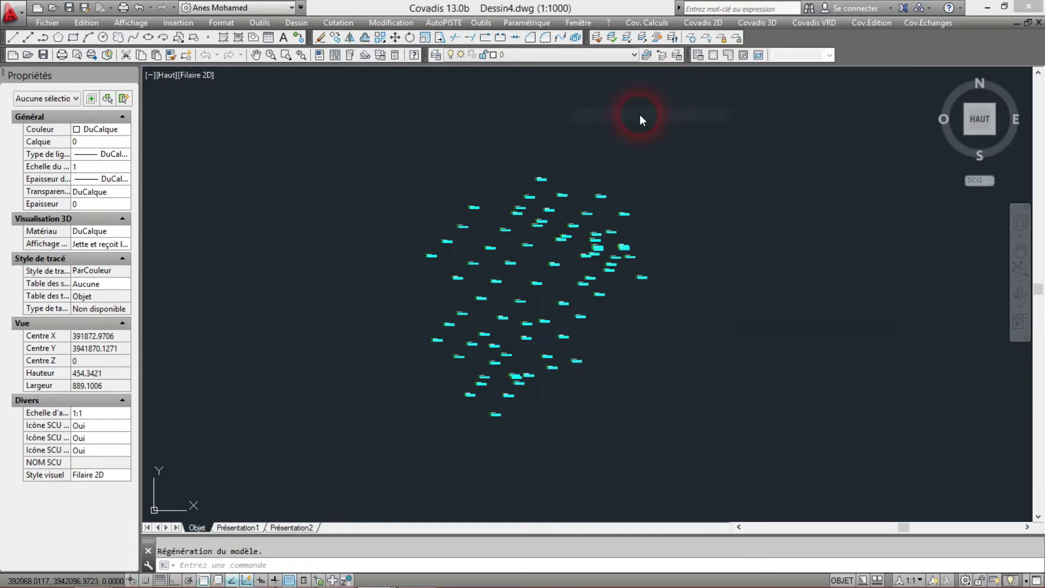
pyautogui.moveTo(637, 143); pyautogui.dragTo(455, 131)
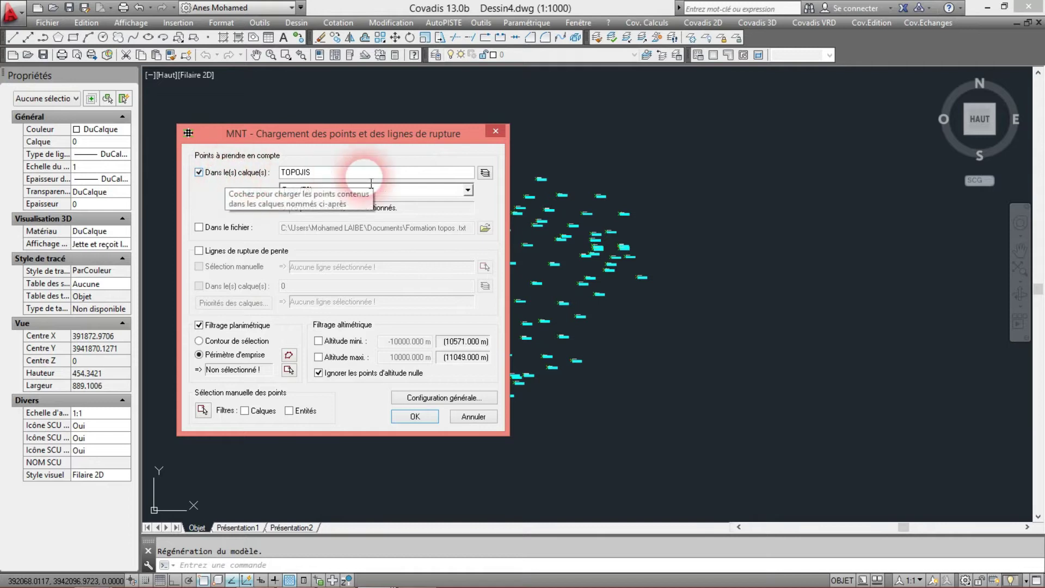
pyautogui.click(485, 173)
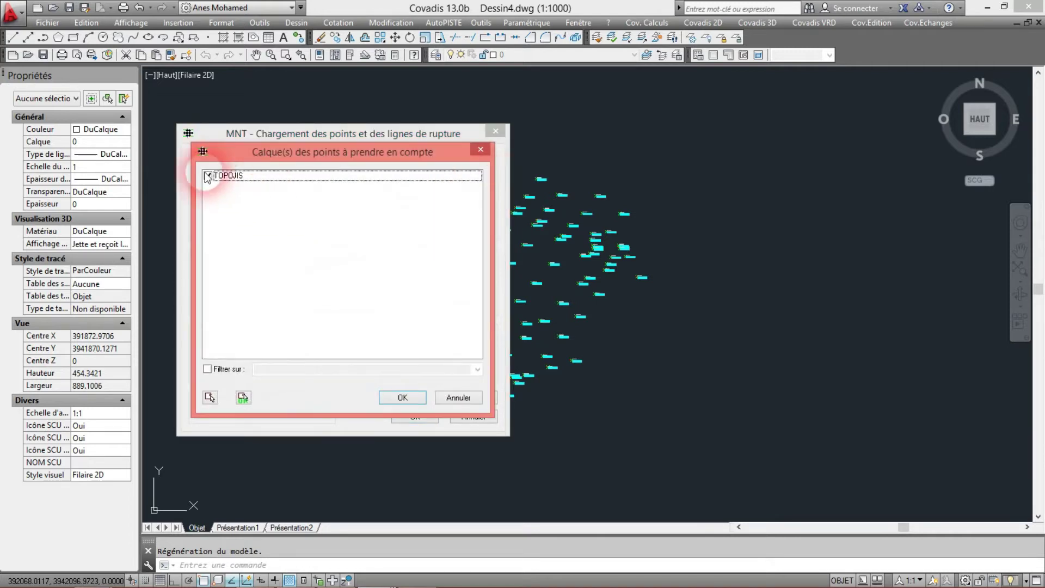
pyautogui.click(394, 398)
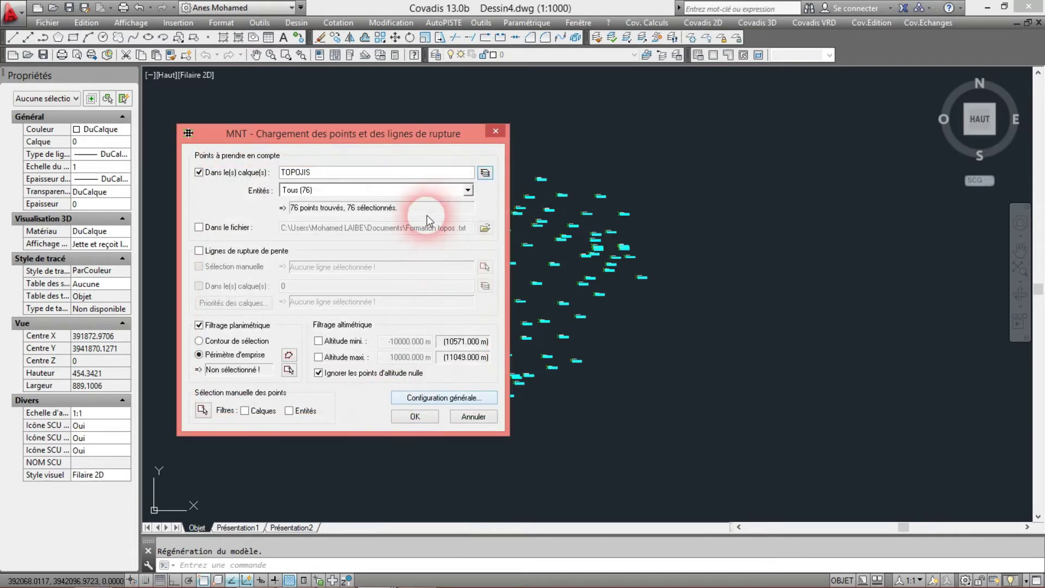
pyautogui.click(467, 191)
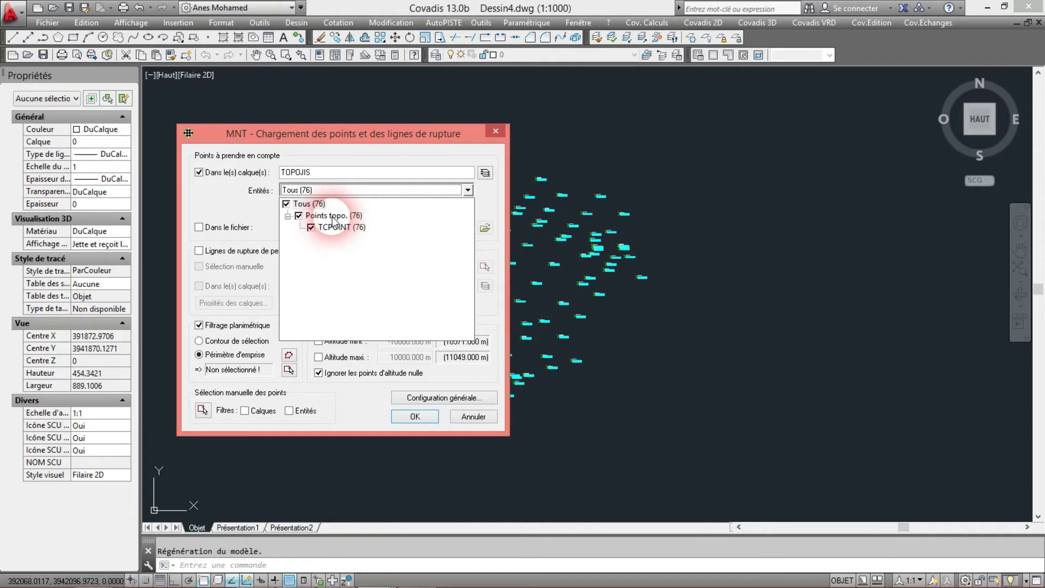
pyautogui.click(467, 191)
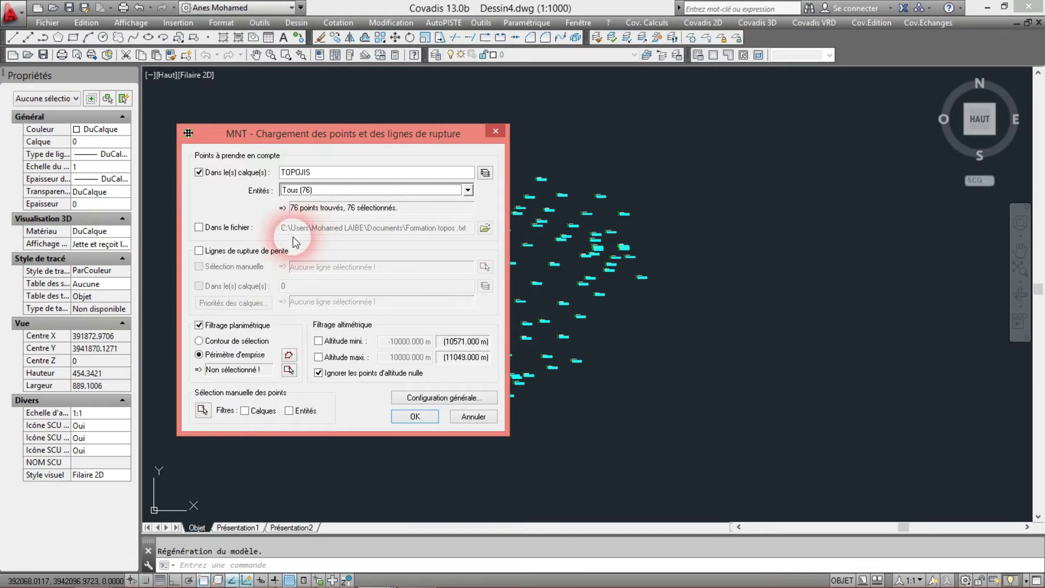
# - Enable the file source for the MNT points and read through the contents of Formation topos .txt
pyautogui.click(198, 227)
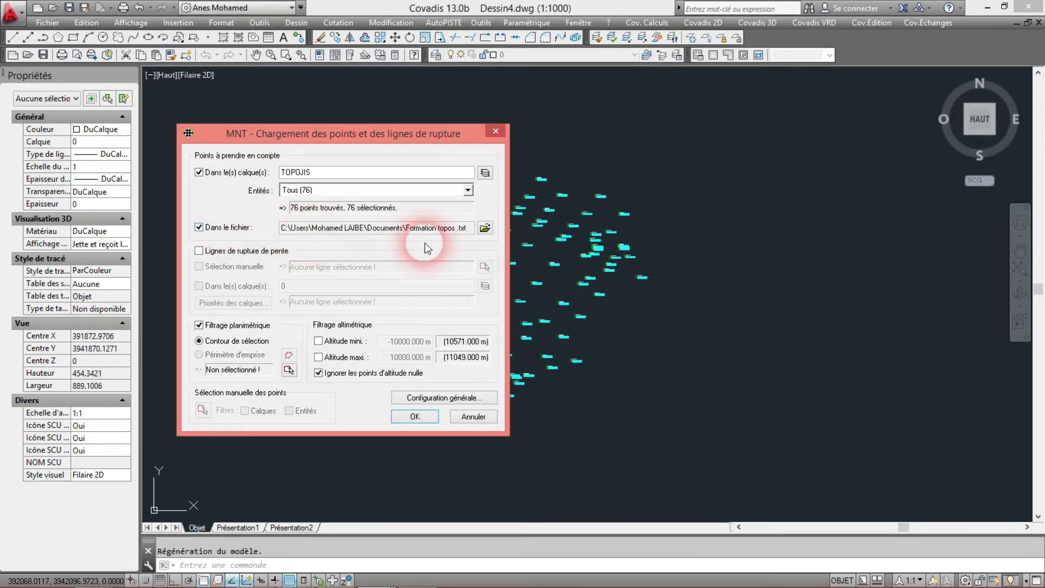
pyautogui.click(484, 228)
pyautogui.click(479, 271)
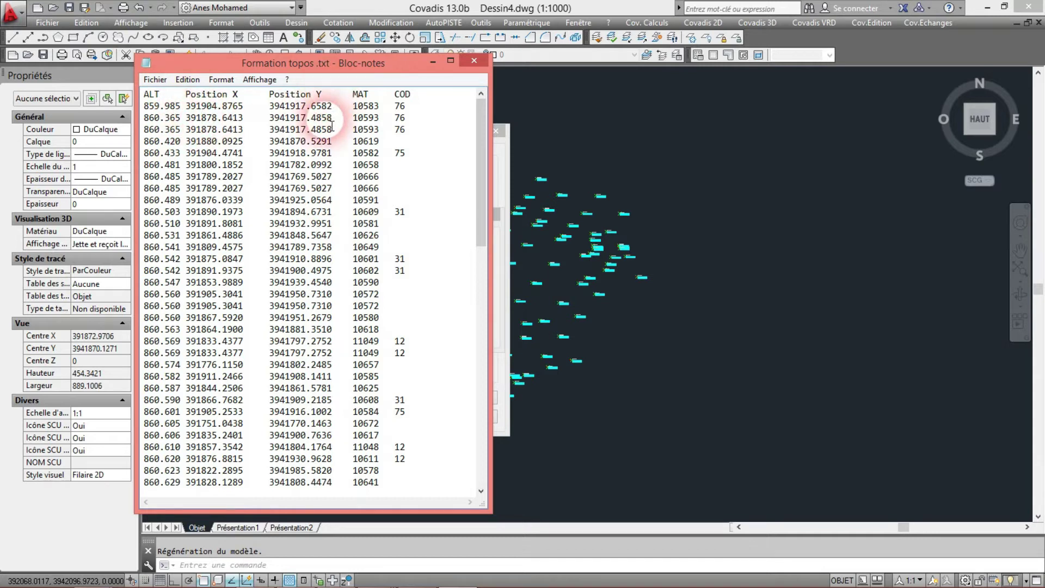
pyautogui.scroll(-10, 431, 280)
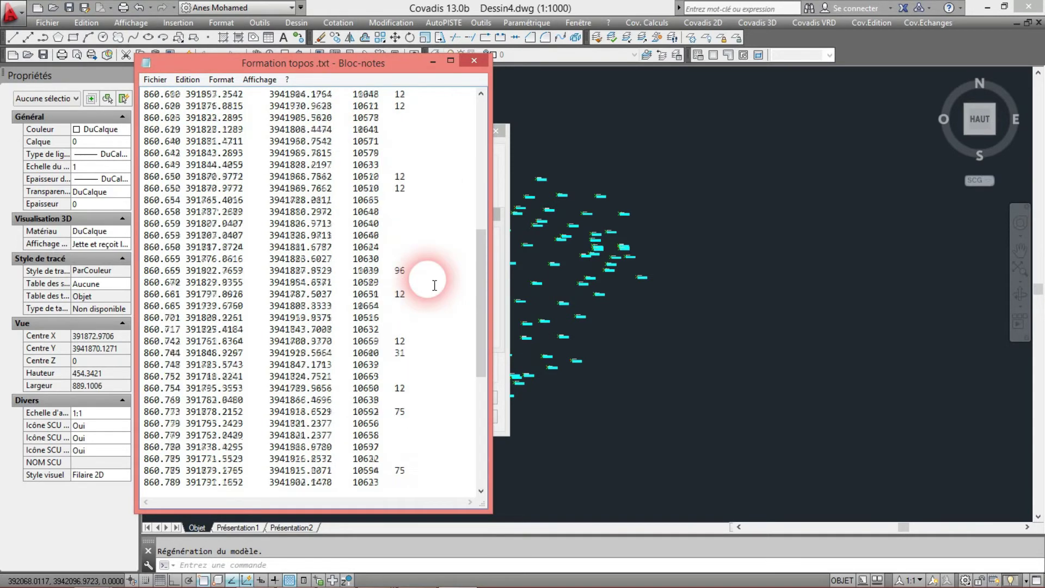
pyautogui.scroll(-8, 435, 285)
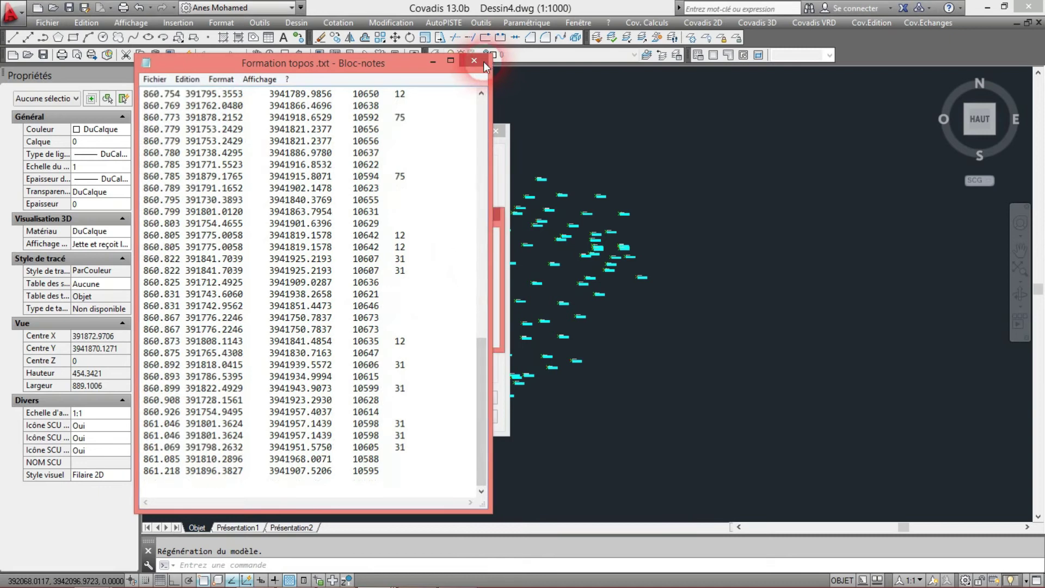
pyautogui.click(483, 62)
# - Check the points file's separator format and data order, and turn the file source off
pyautogui.click(480, 290)
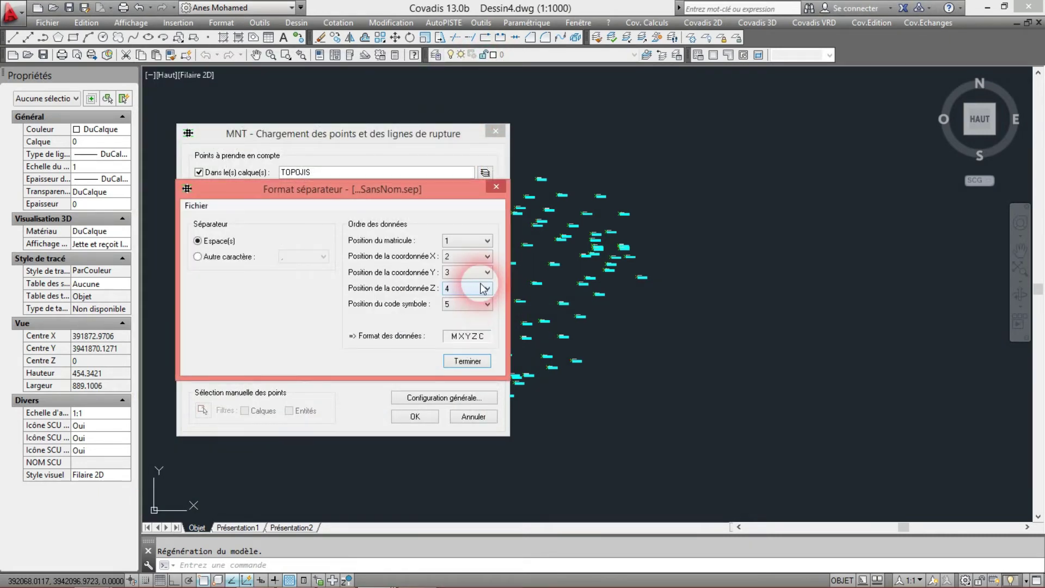
pyautogui.click(472, 361)
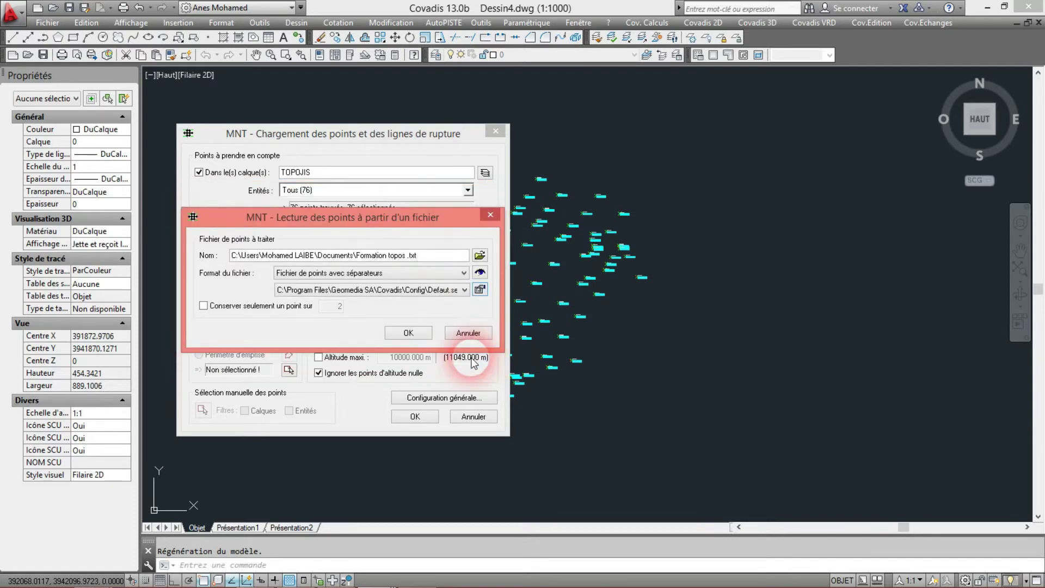
pyautogui.click(462, 333)
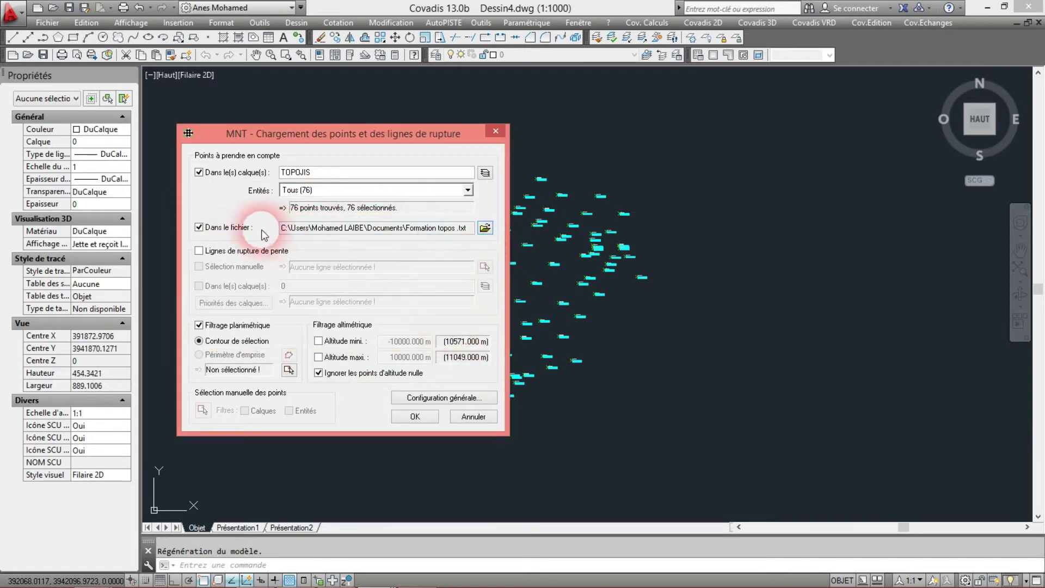
pyautogui.click(215, 228)
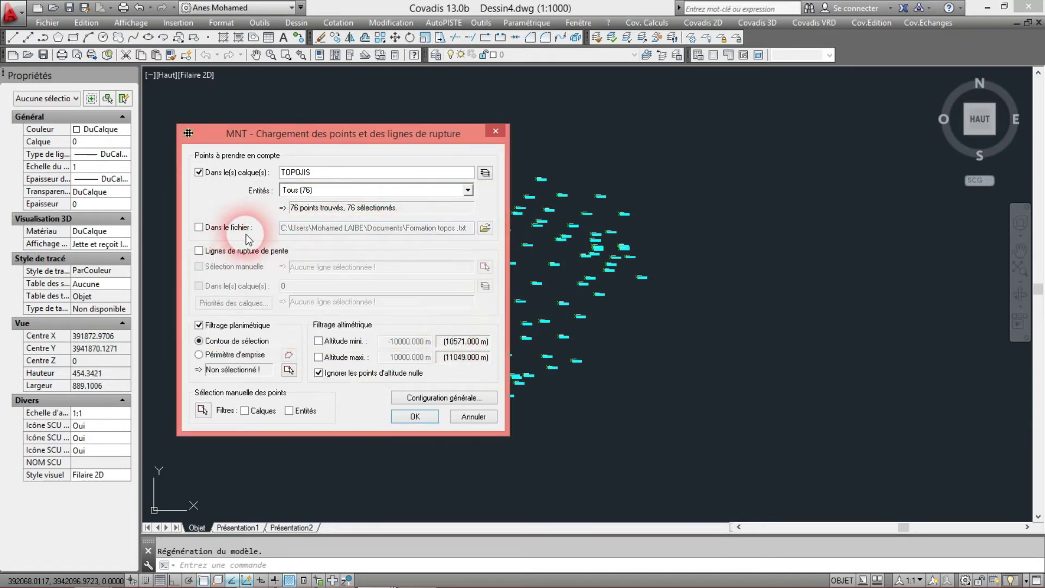
# - Try the minimum and maximum altitude filters and the picking of a selection contour for the points
pyautogui.click(319, 341)
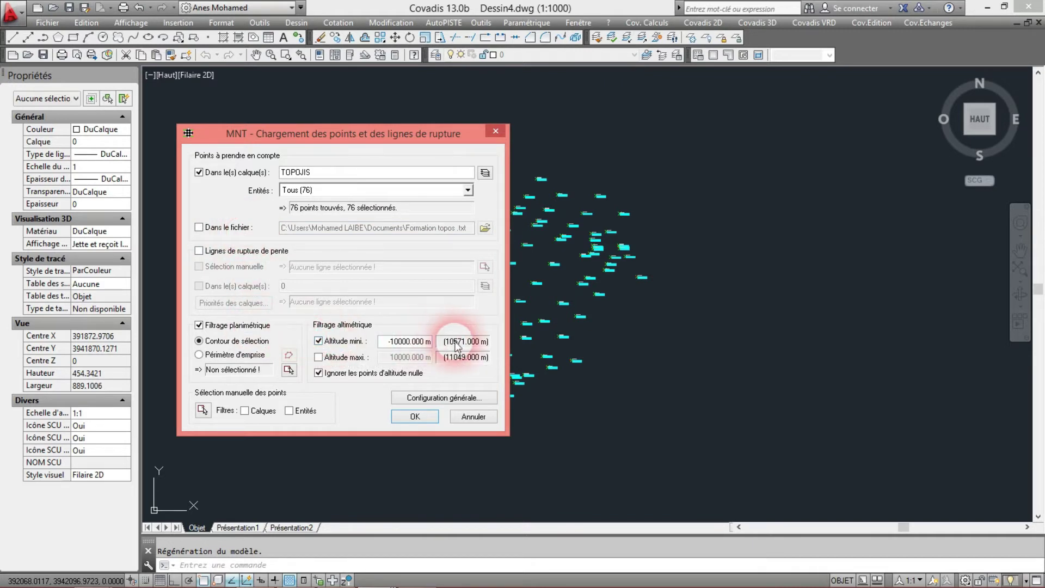
pyautogui.click(318, 357)
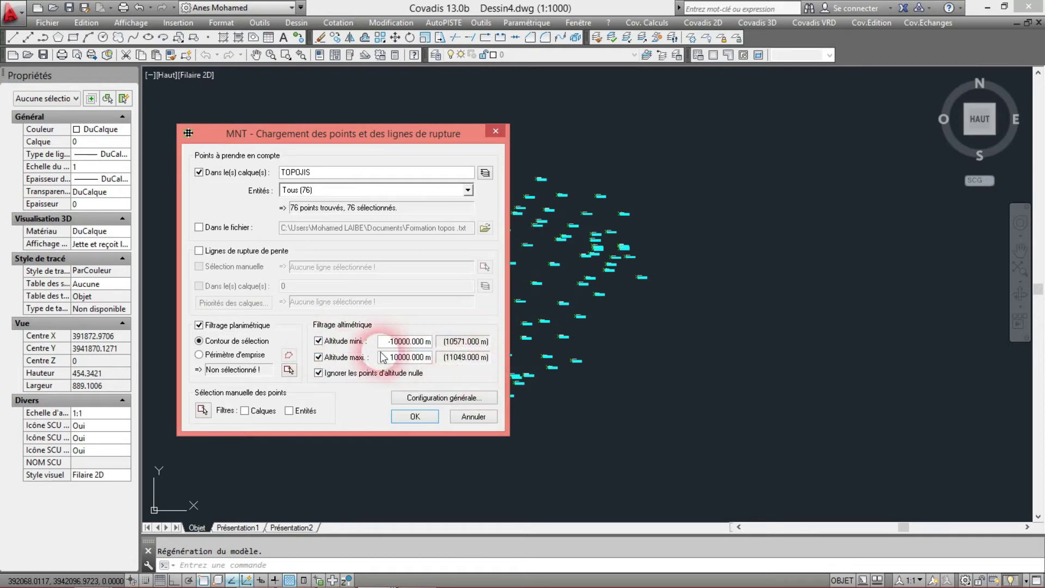
pyautogui.click(318, 341)
pyautogui.click(319, 357)
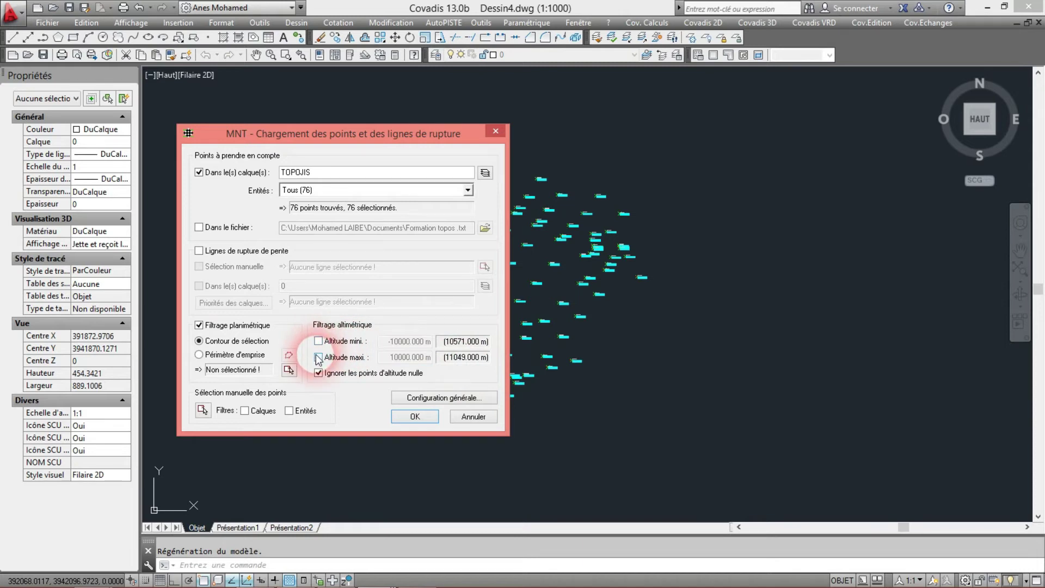
pyautogui.click(289, 369)
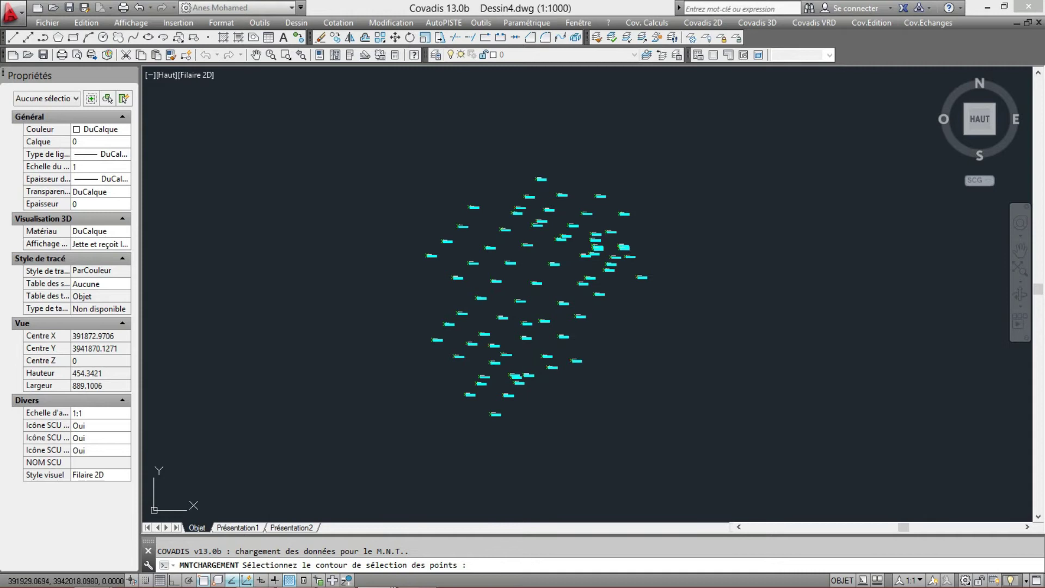
pyautogui.press('Escape')
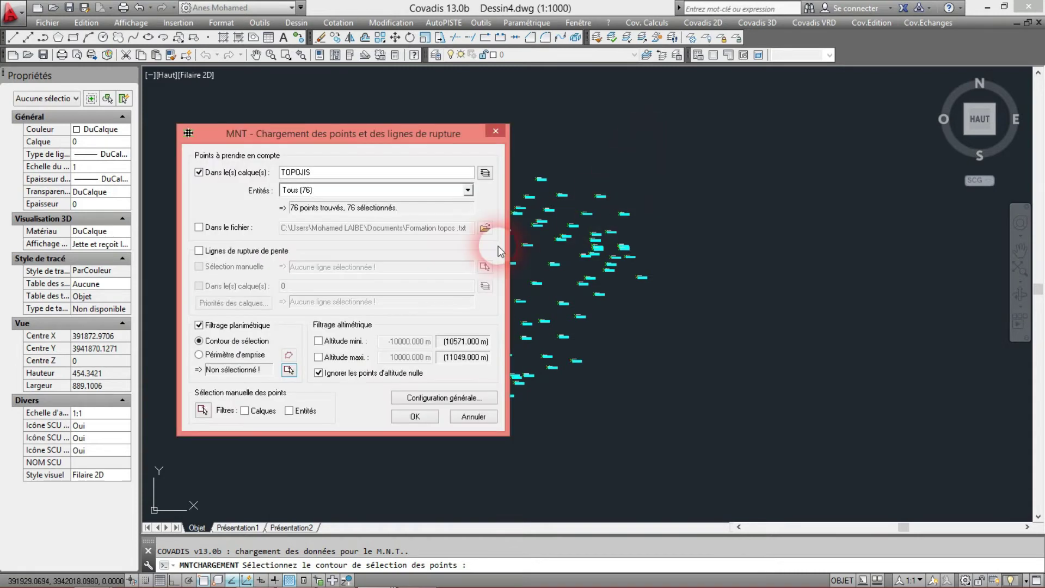
# - Build the enclosing perimeter around the points with a maximum segment length of about 397 m picked between two positions, and keep the contour
pyautogui.click(233, 352)
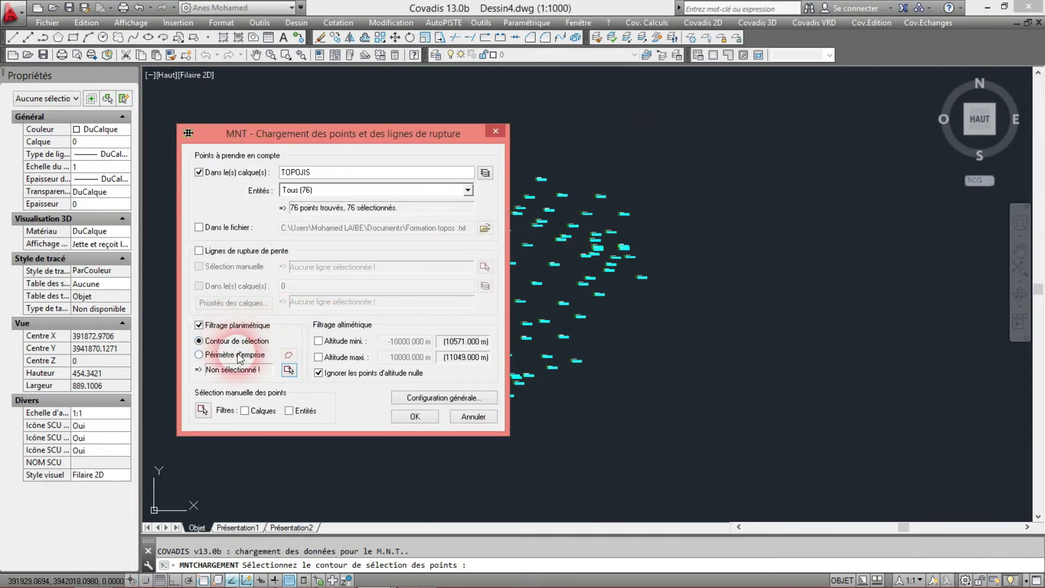
pyautogui.click(289, 357)
pyautogui.click(691, 149)
pyautogui.click(402, 374)
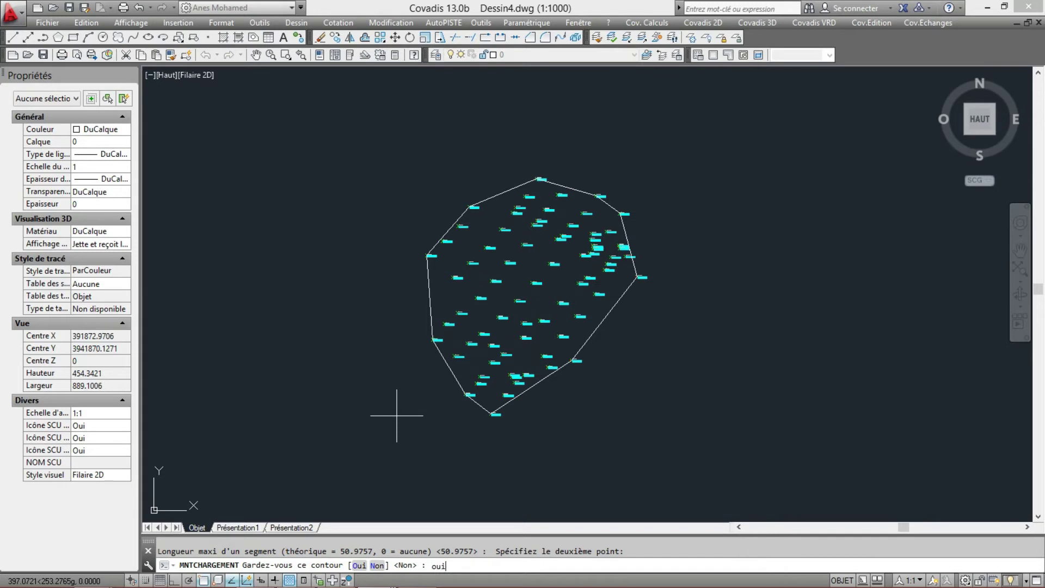
pyautogui.rightClick(396, 415)
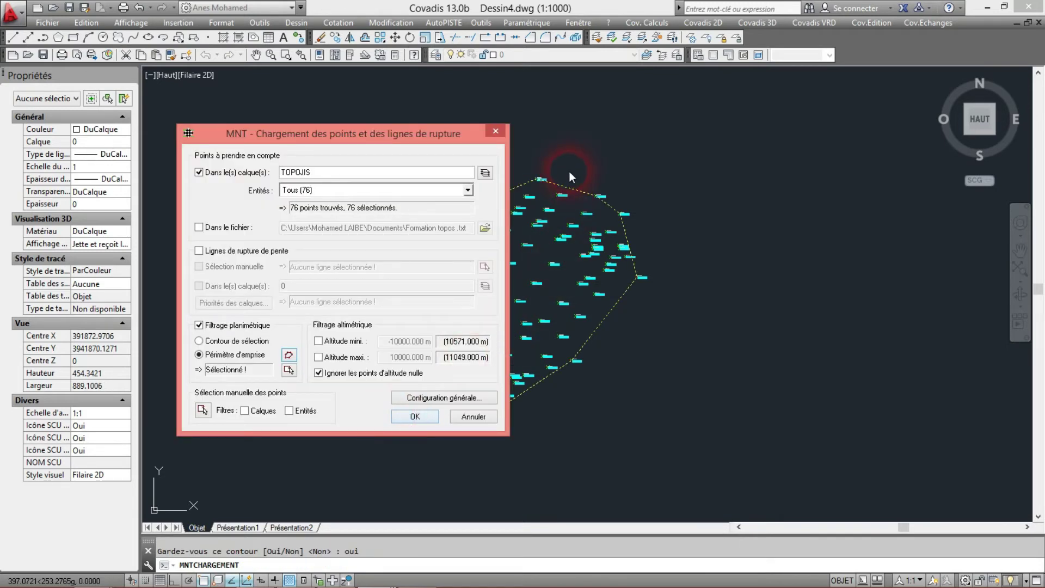
# - Review and accept the perimeter and contour settings in the MNT general configuration, and load the points
pyautogui.click(451, 398)
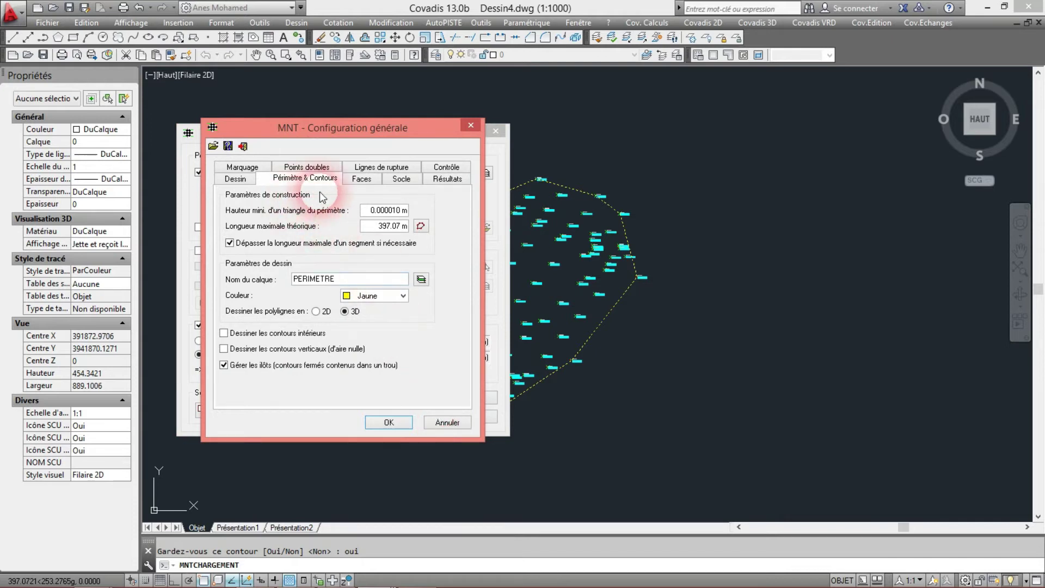
pyautogui.click(388, 422)
pyautogui.click(422, 419)
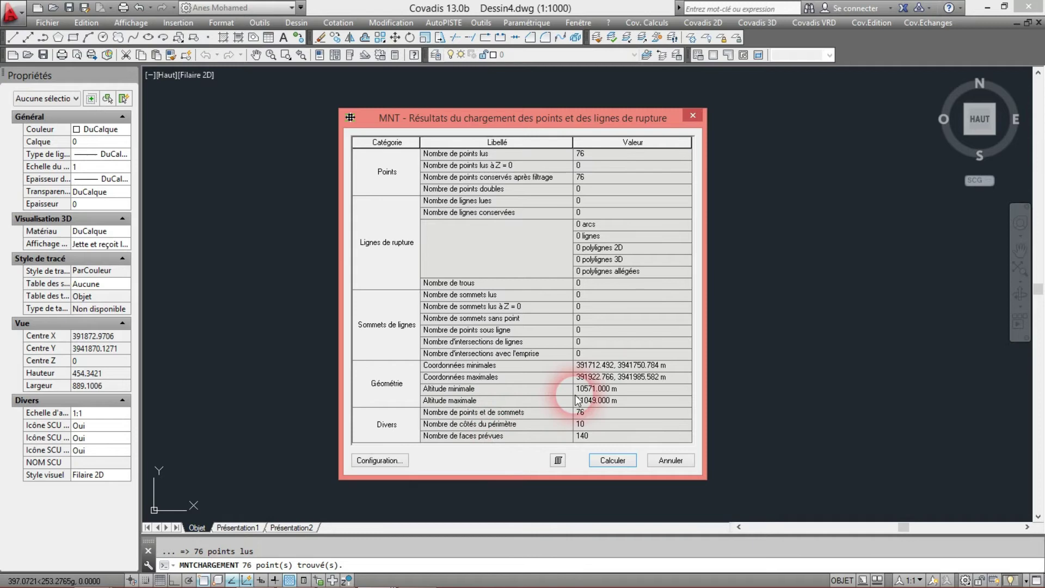
# - Move the loading results window aside and examine the perimeter around the points in the drawing
pyautogui.moveTo(603, 125); pyautogui.dragTo(237, 132)
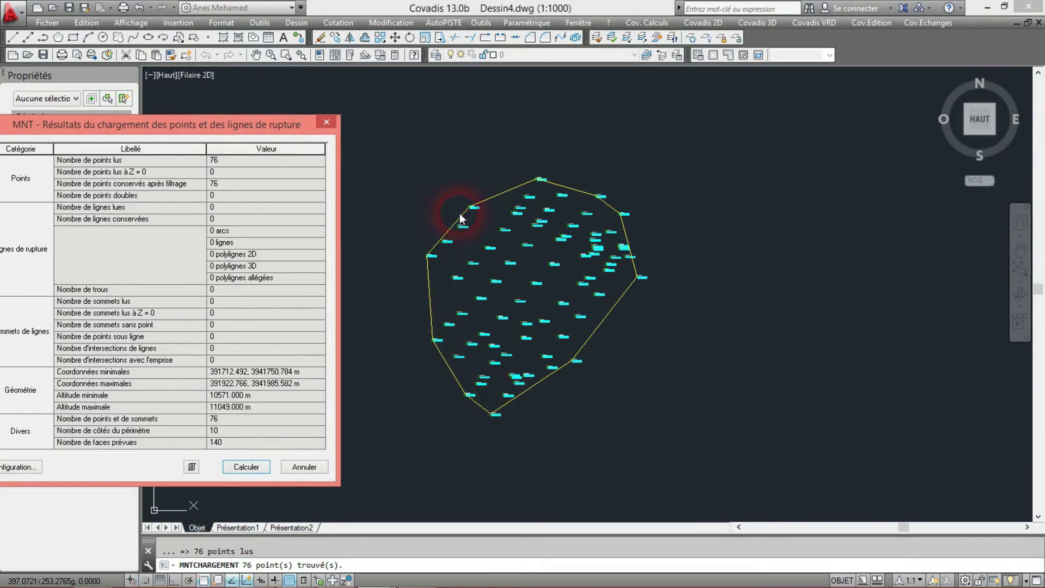
pyautogui.moveTo(279, 122); pyautogui.dragTo(338, 112)
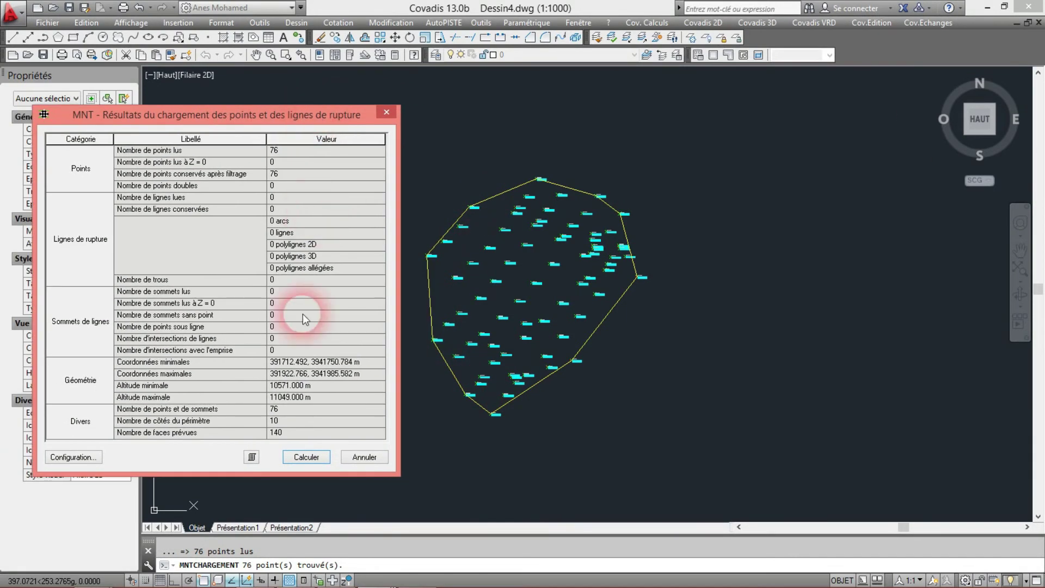
# - Try to create the RTF listing file Dessin4_MntCharge.rtf of the loading results
pyautogui.click(252, 457)
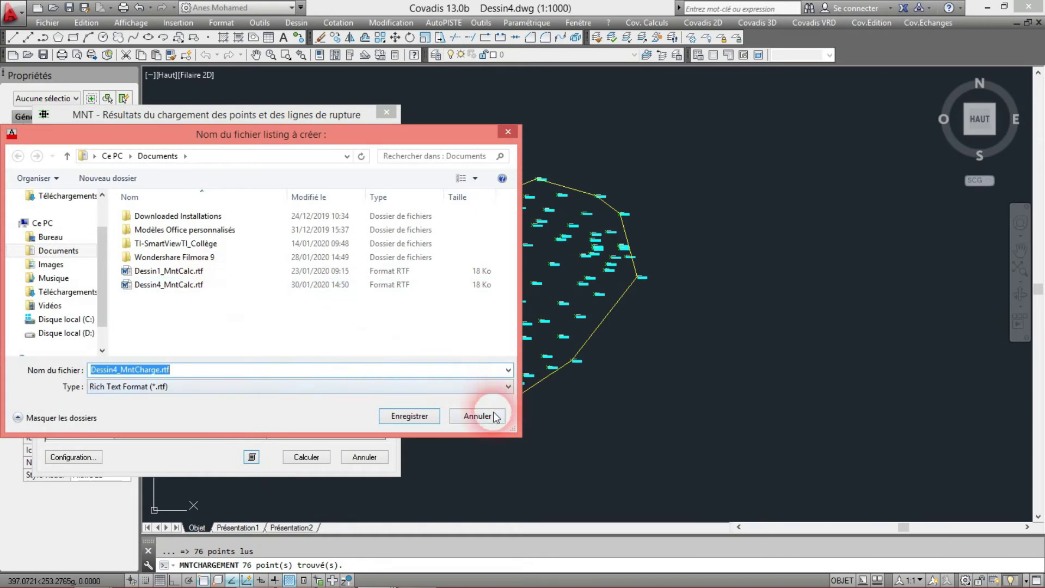
pyautogui.click(486, 385)
pyautogui.click(485, 384)
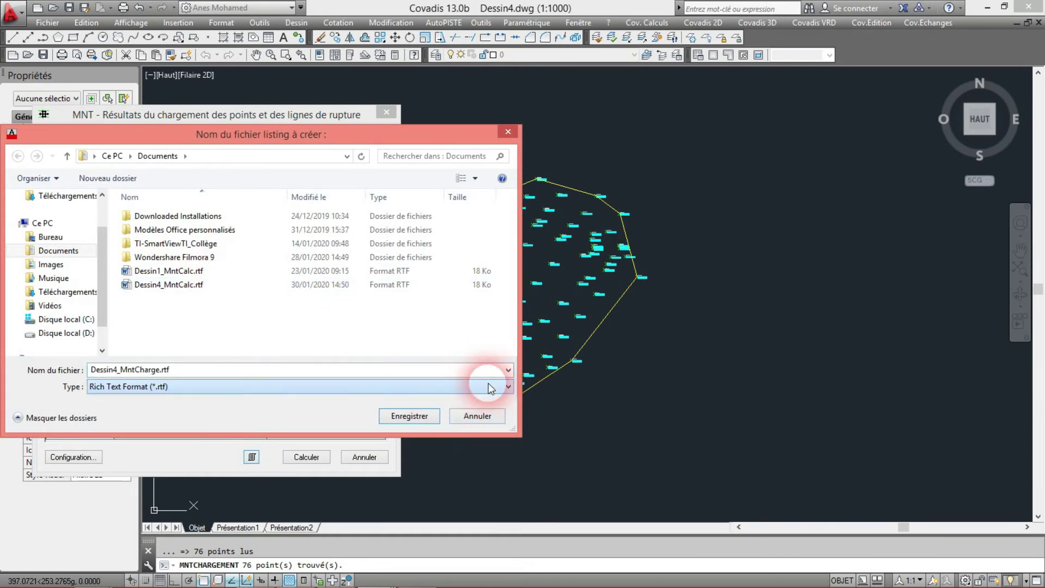
pyautogui.click(477, 415)
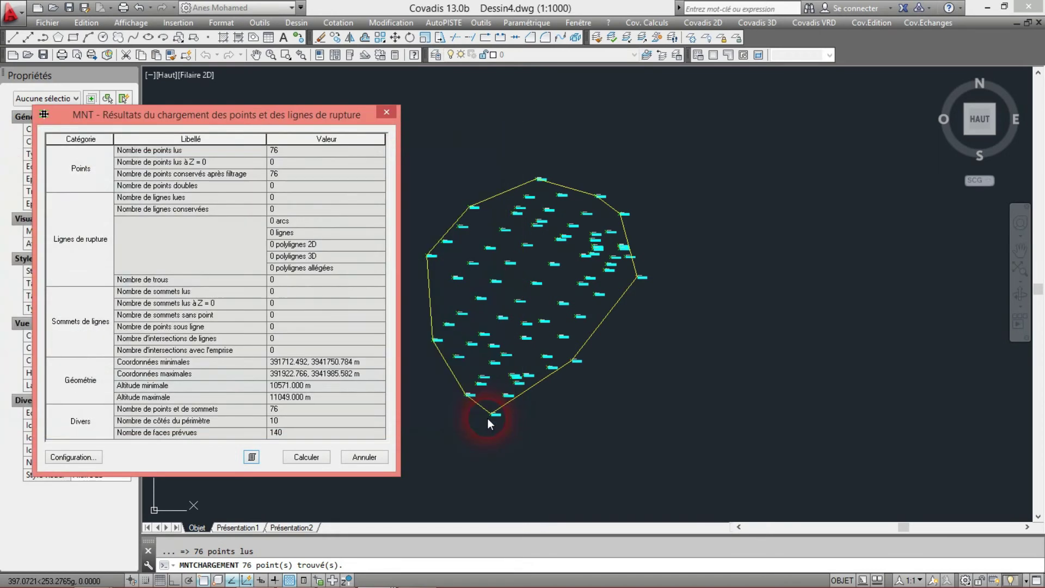
# - Review the drawing and the perimeter and contour settings in the MNT general configuration and accept them
pyautogui.click(82, 457)
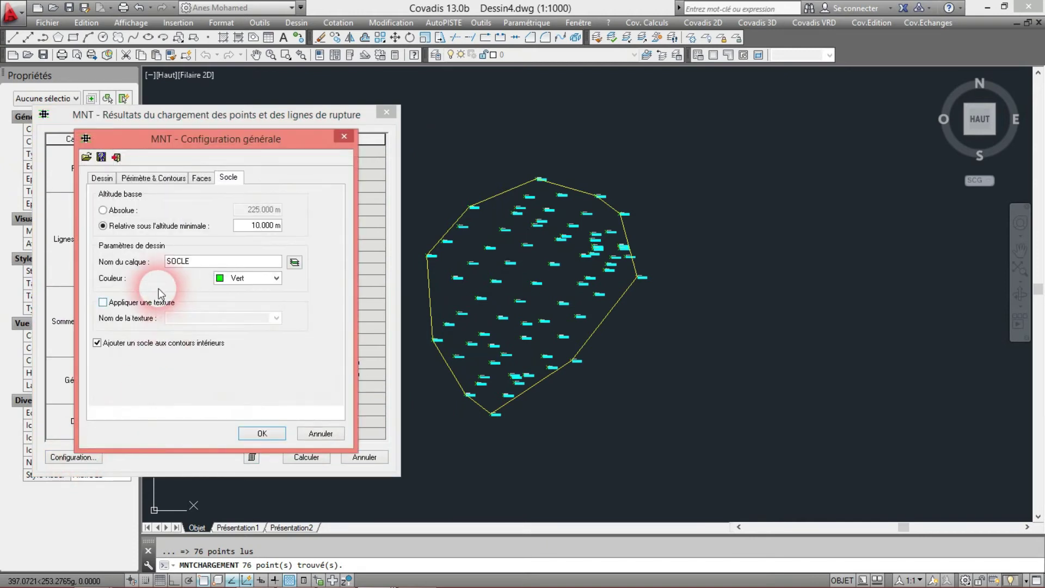
pyautogui.click(99, 179)
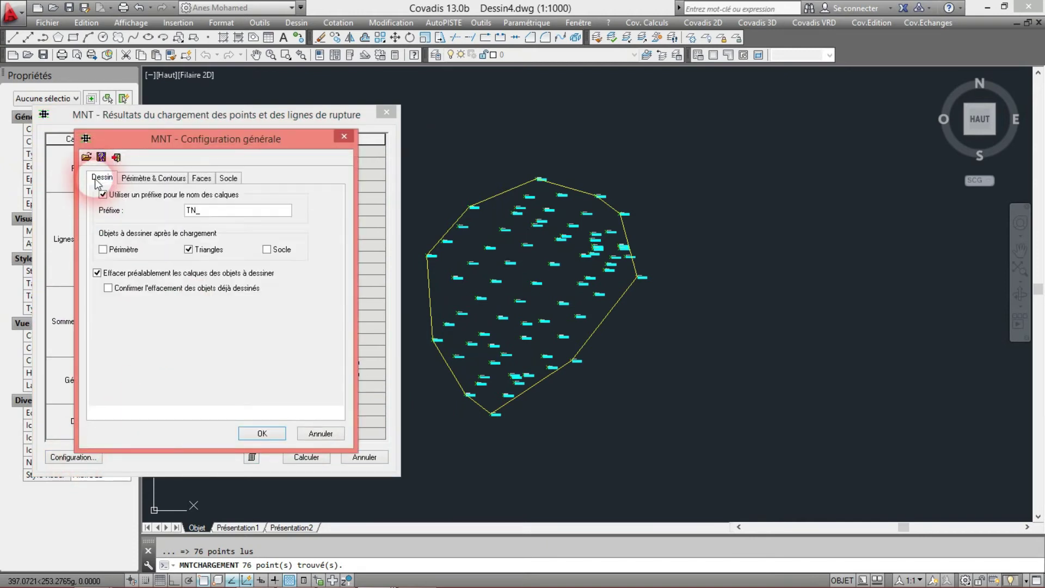
pyautogui.click(136, 180)
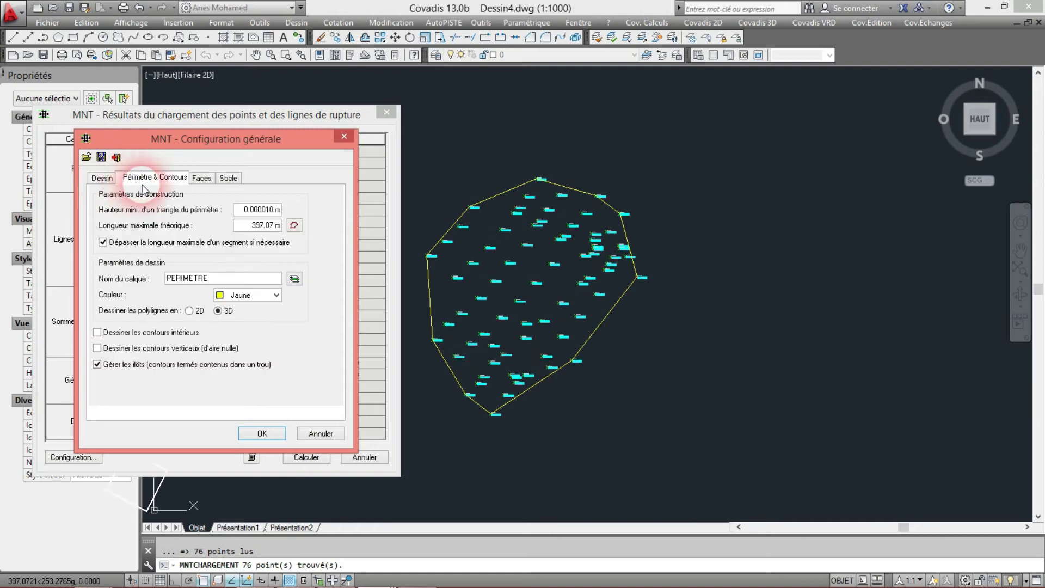
pyautogui.click(259, 433)
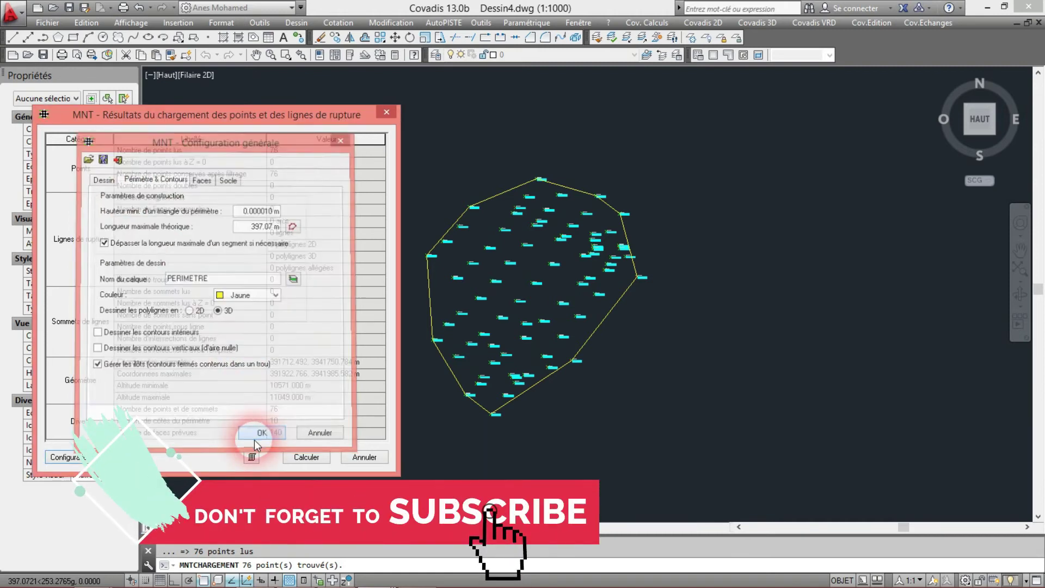
# - Calculate the MNT from the loaded points, look over the statistics report and close it
pyautogui.click(306, 457)
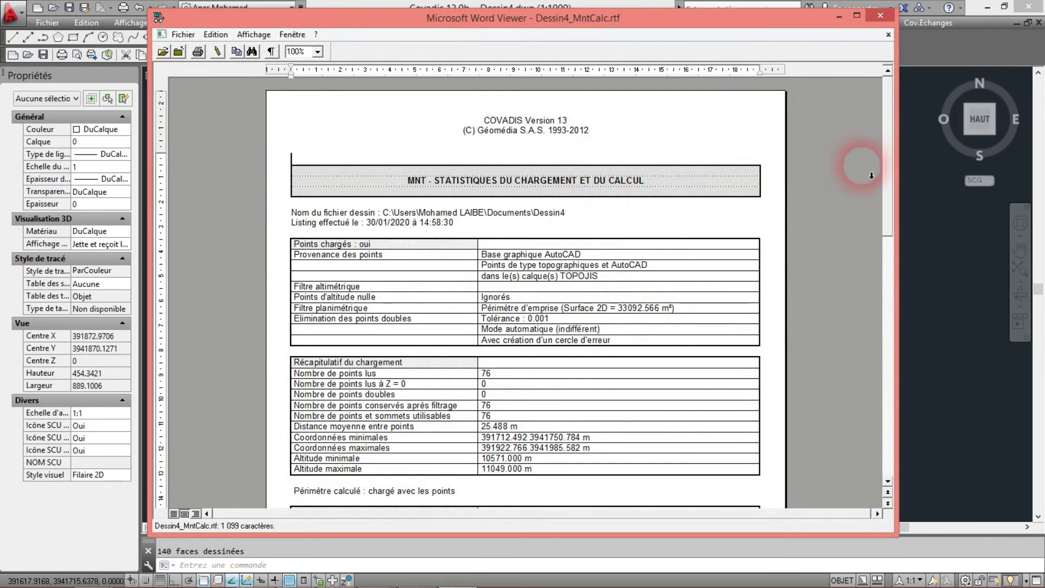
pyautogui.moveTo(888, 124); pyautogui.dragTo(891, 182)
pyautogui.click(880, 15)
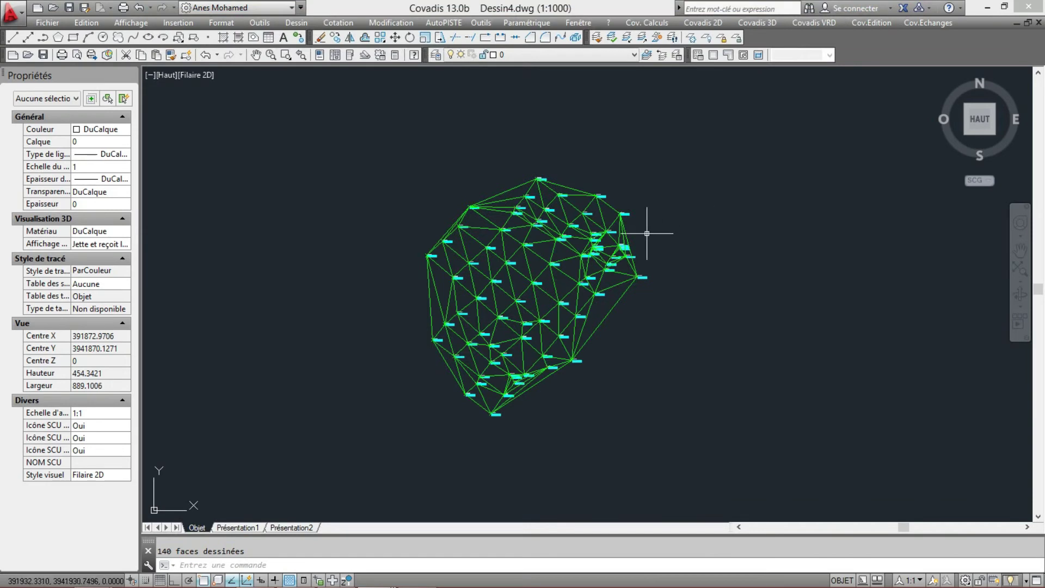
# - Examine the drawn triangle mesh and how its faces join the altitude points
pyautogui.moveTo(555, 240); pyautogui.dragTo(590, 238, button='middle')
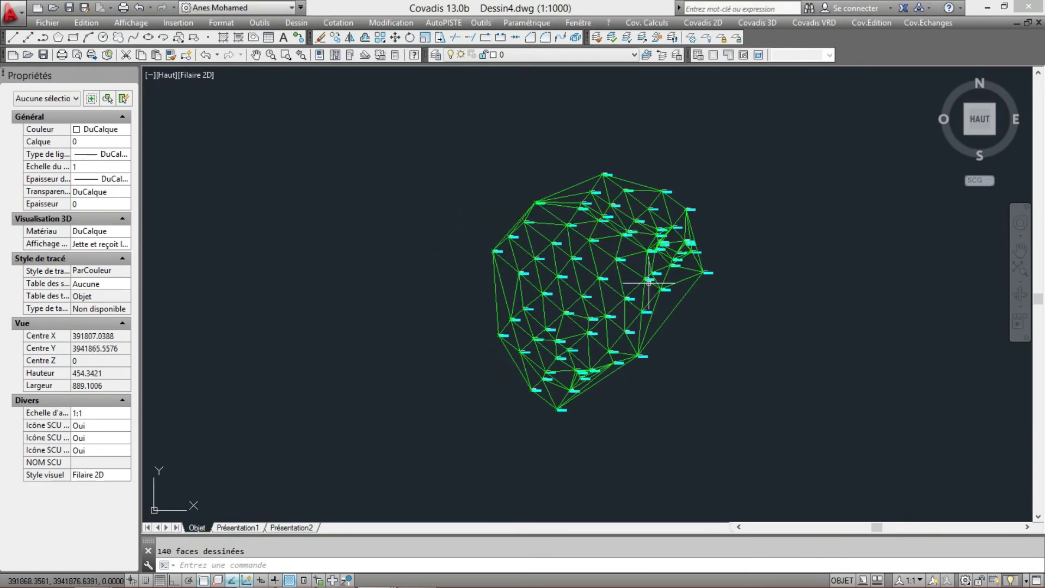
pyautogui.scroll(8, 603, 317)
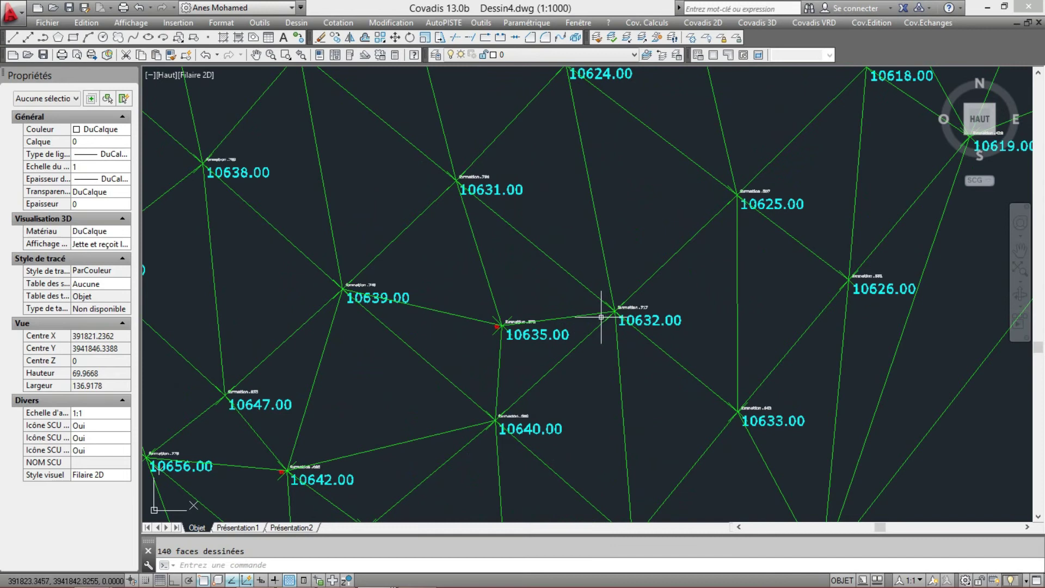
pyautogui.scroll(5, 588, 319)
pyautogui.scroll(-10, 571, 327)
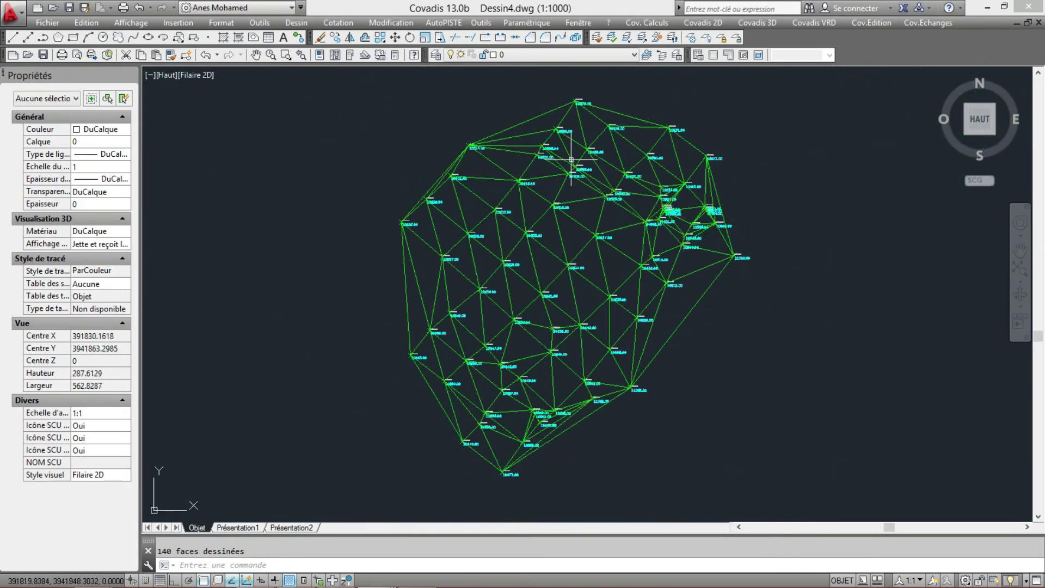
pyautogui.moveTo(565, 162); pyautogui.dragTo(789, 178, button='middle')
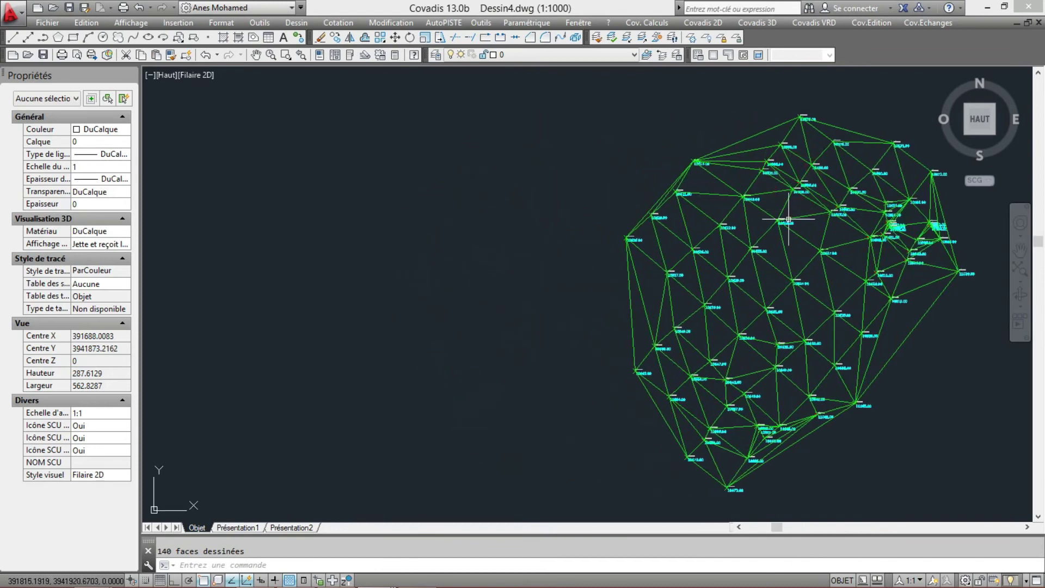
pyautogui.scroll(-1, 772, 220)
pyautogui.moveTo(786, 222); pyautogui.dragTo(750, 217, button='middle')
pyautogui.scroll(1, 772, 220)
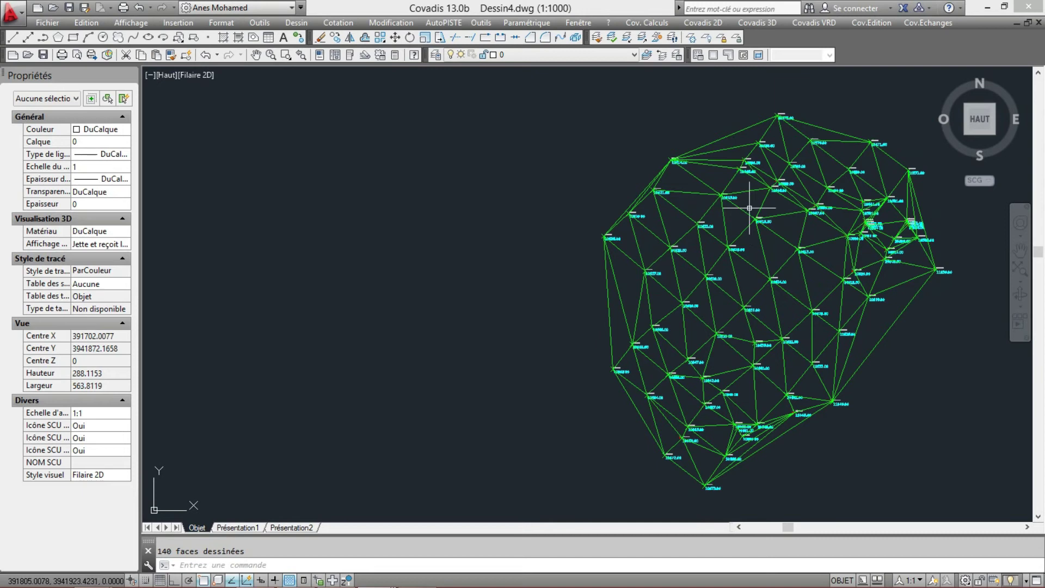
# - Turn off the TN_MNT layer by picking a mesh triangle, and select the yellow perimeter polyline
pyautogui.click(705, 37)
pyautogui.click(720, 167)
pyautogui.rightClick(716, 164)
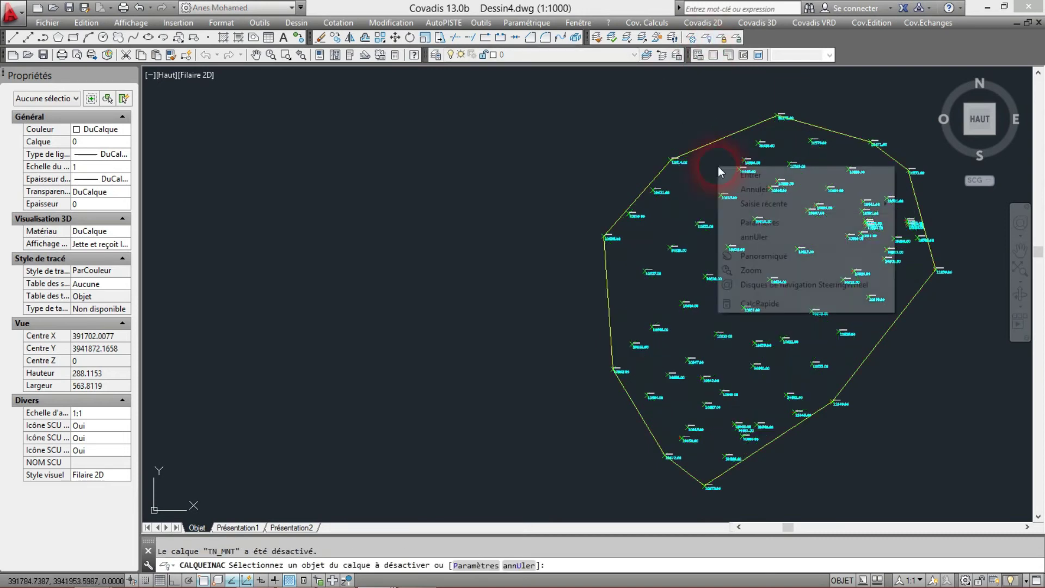
pyautogui.click(730, 173)
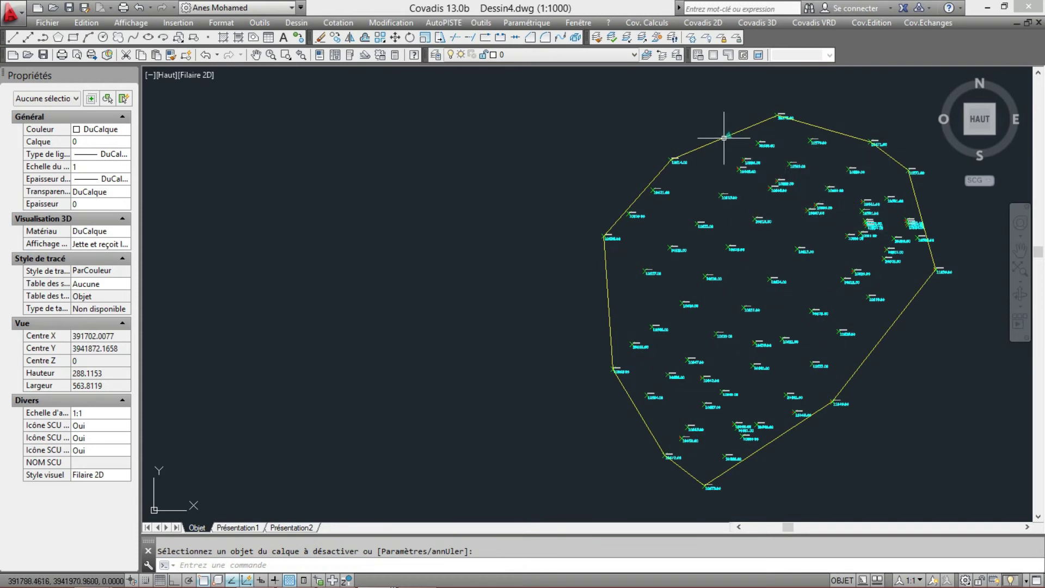
pyautogui.scroll(6, 702, 153)
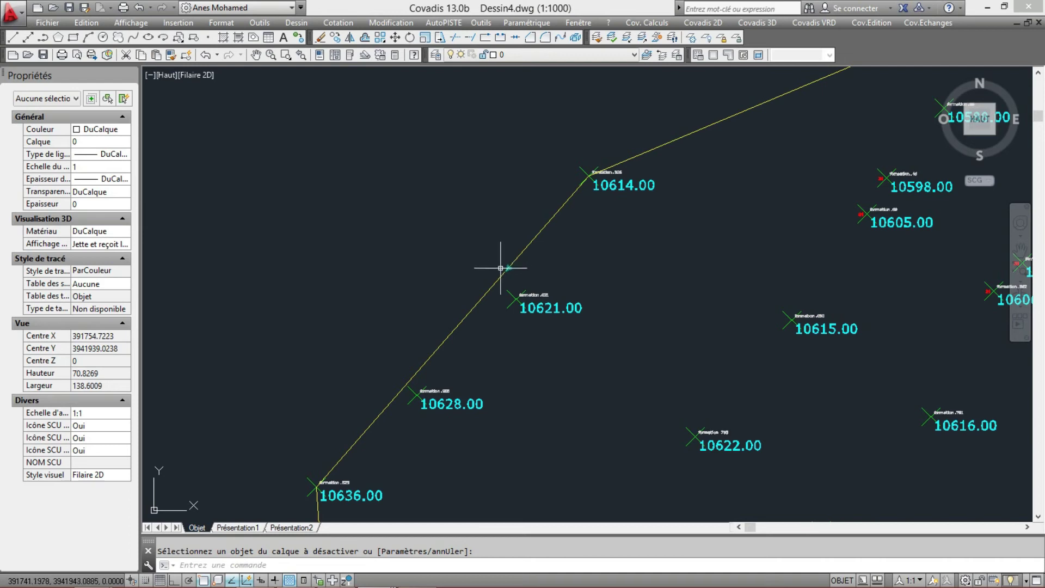
pyautogui.click(442, 345)
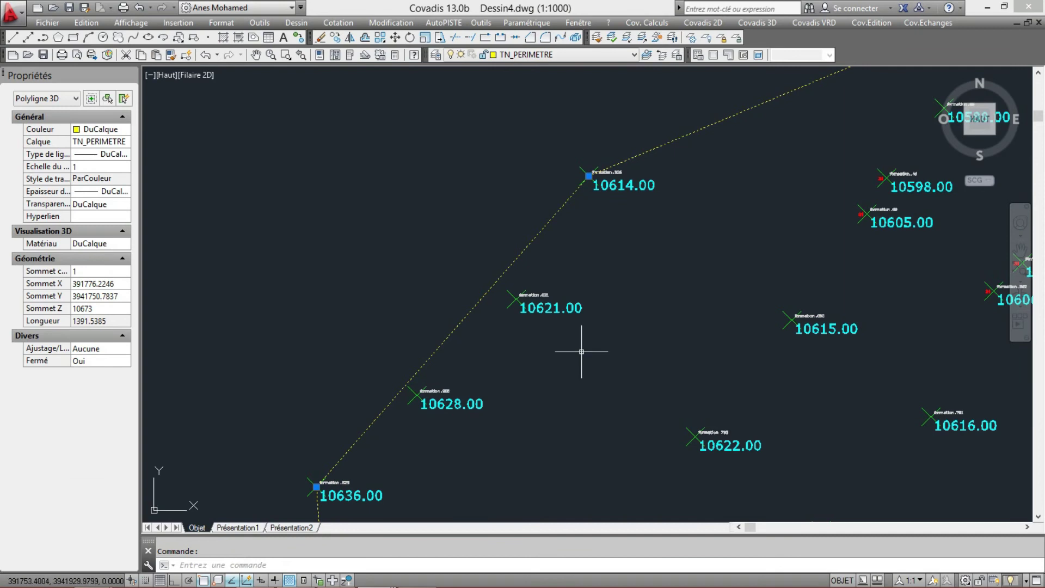
pyautogui.rightClick(870, 60)
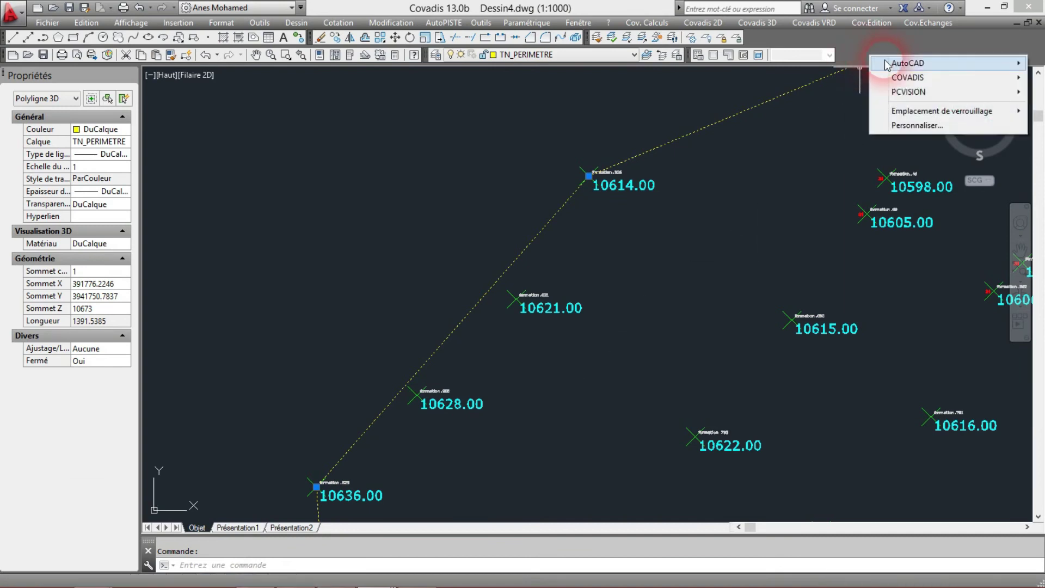
pyautogui.moveTo(906, 63)
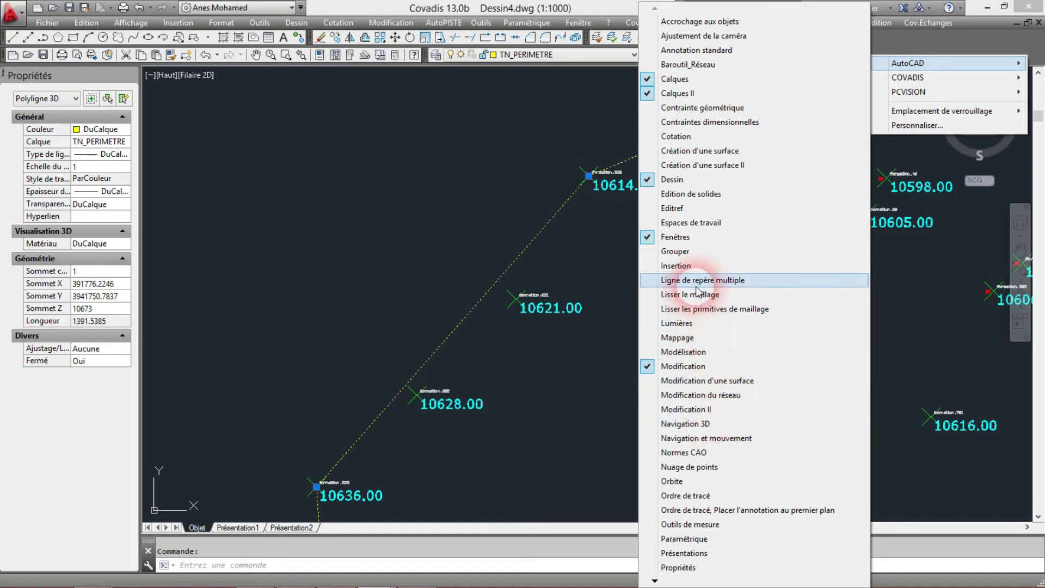
pyautogui.click(684, 265)
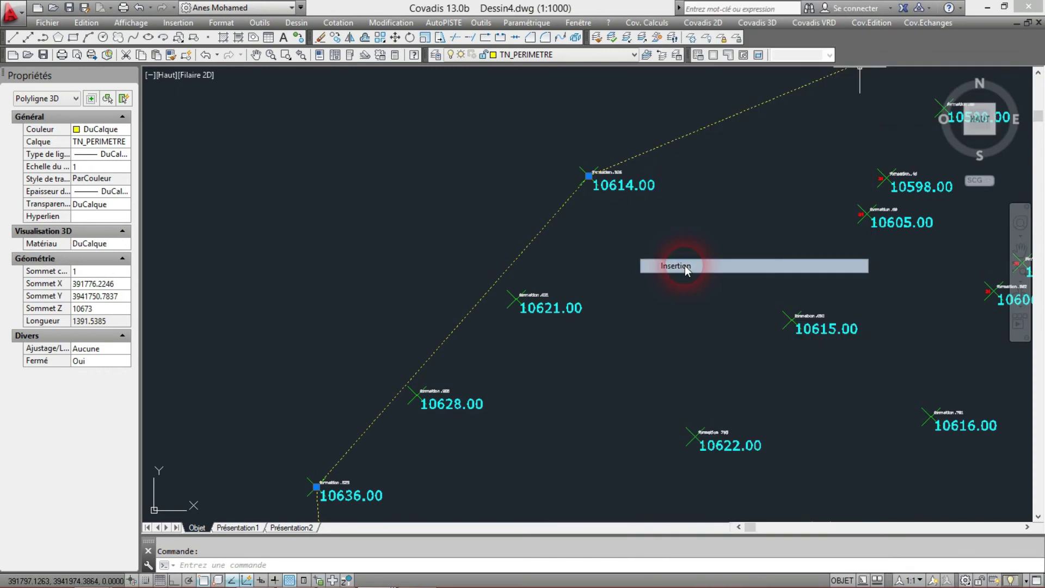
pyautogui.rightClick(859, 50)
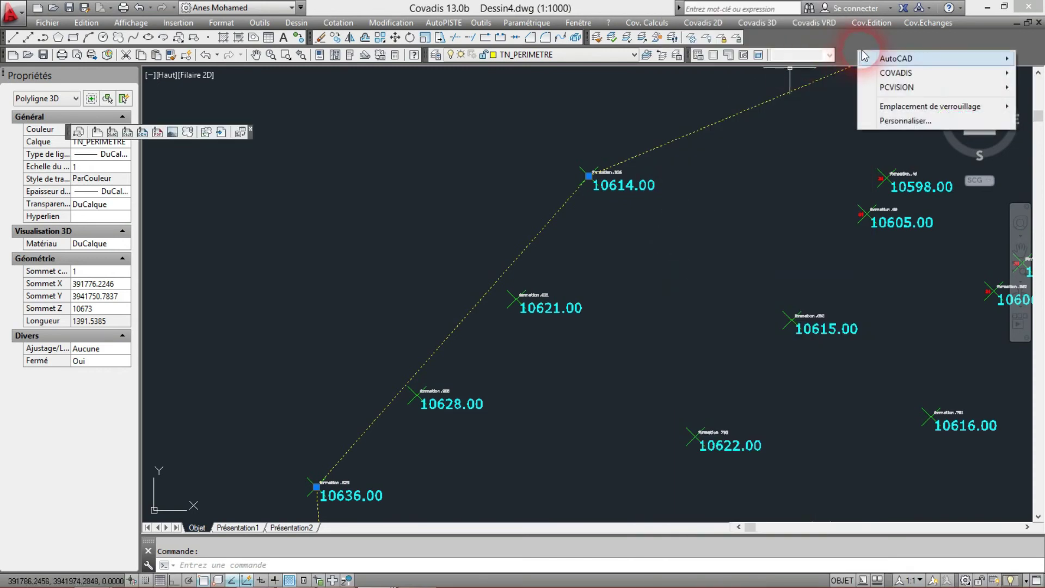
pyautogui.moveTo(870, 57)
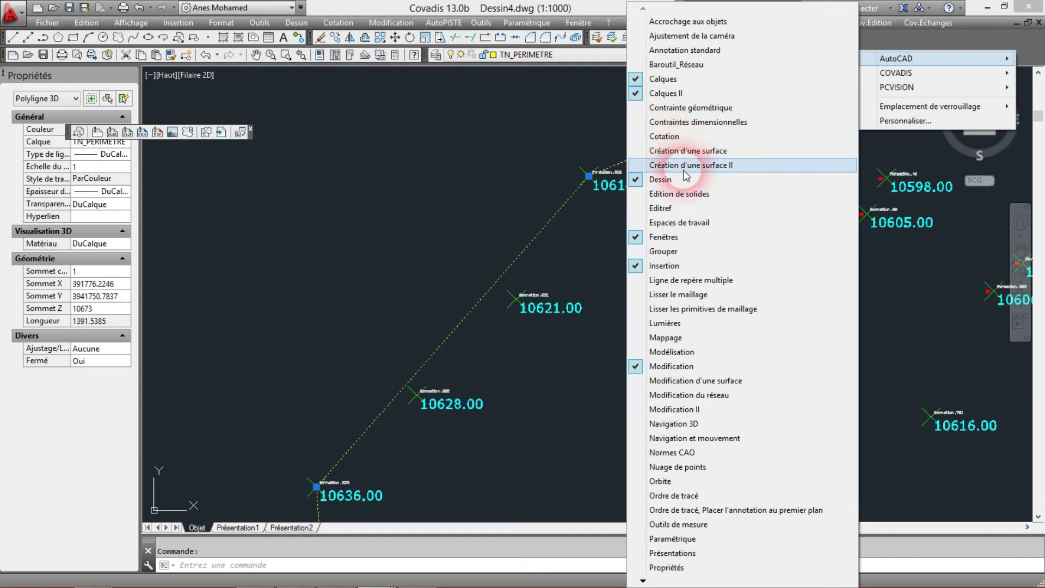
pyautogui.click(675, 207)
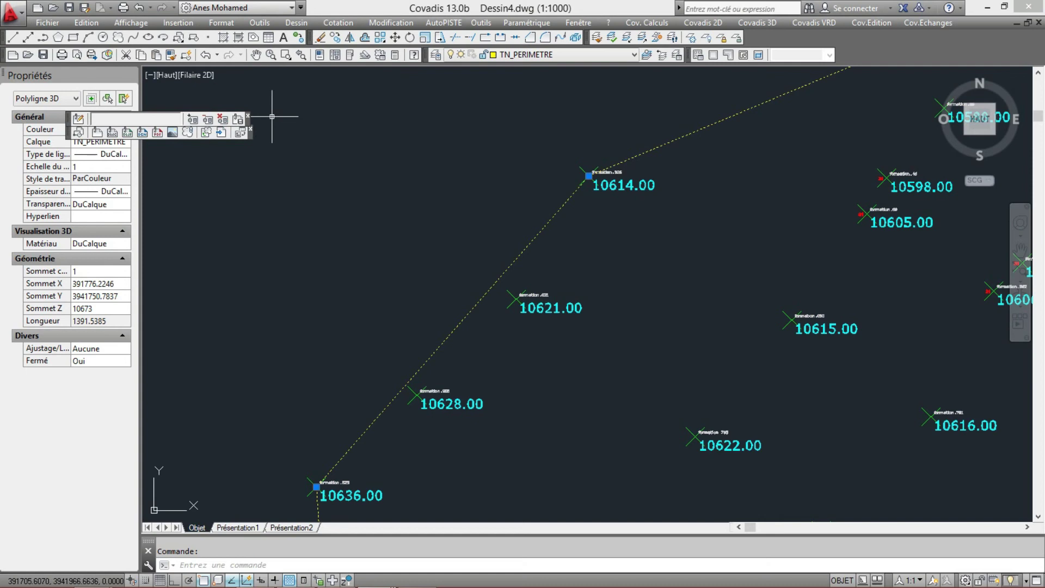
pyautogui.click(247, 115)
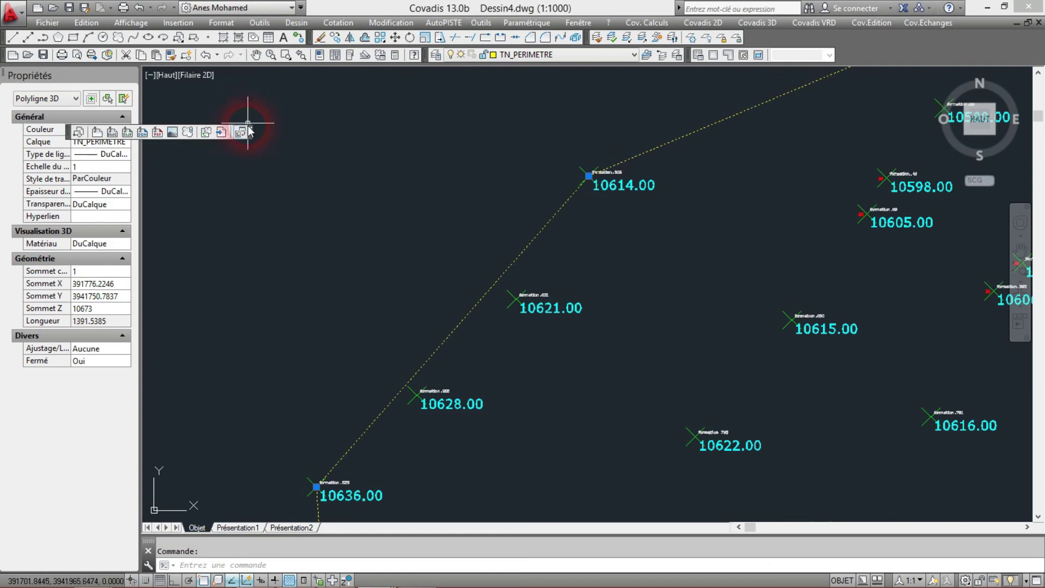
pyautogui.click(249, 133)
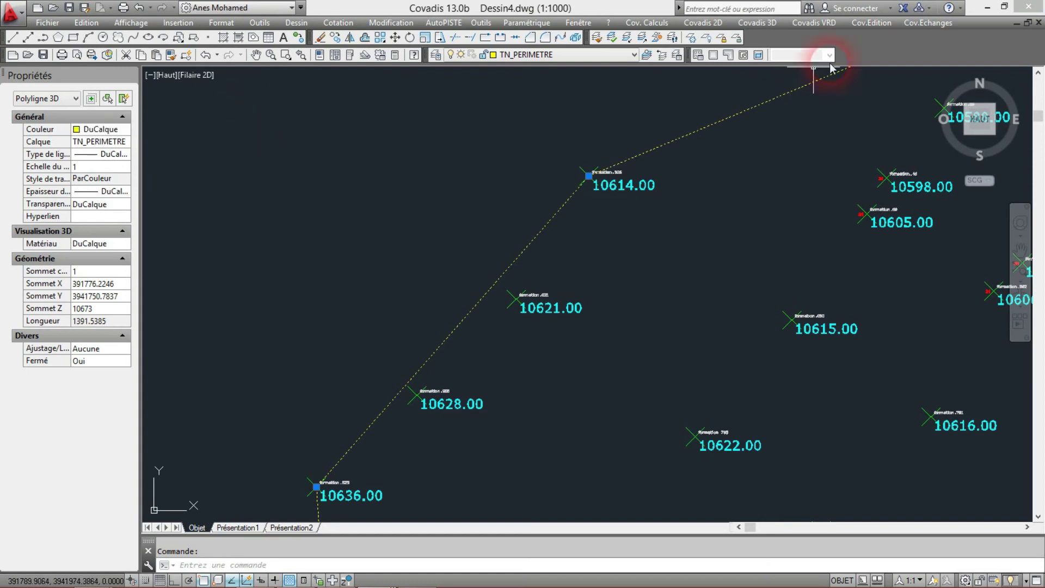
# - Set the selected perimeter polyline's lineweight to 0.35 mm using the object property controls
pyautogui.rightClick(867, 52)
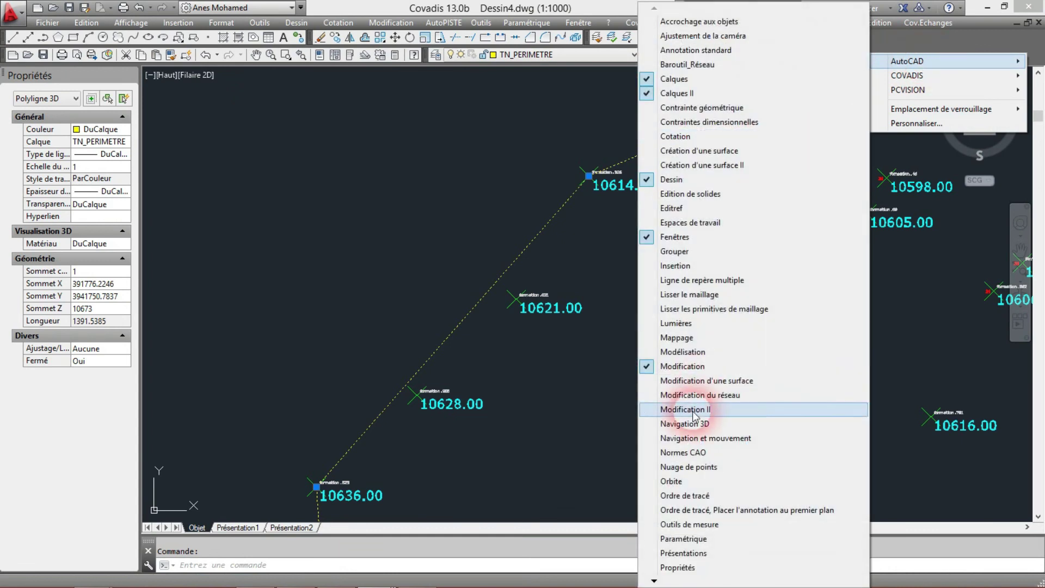
pyautogui.click(687, 577)
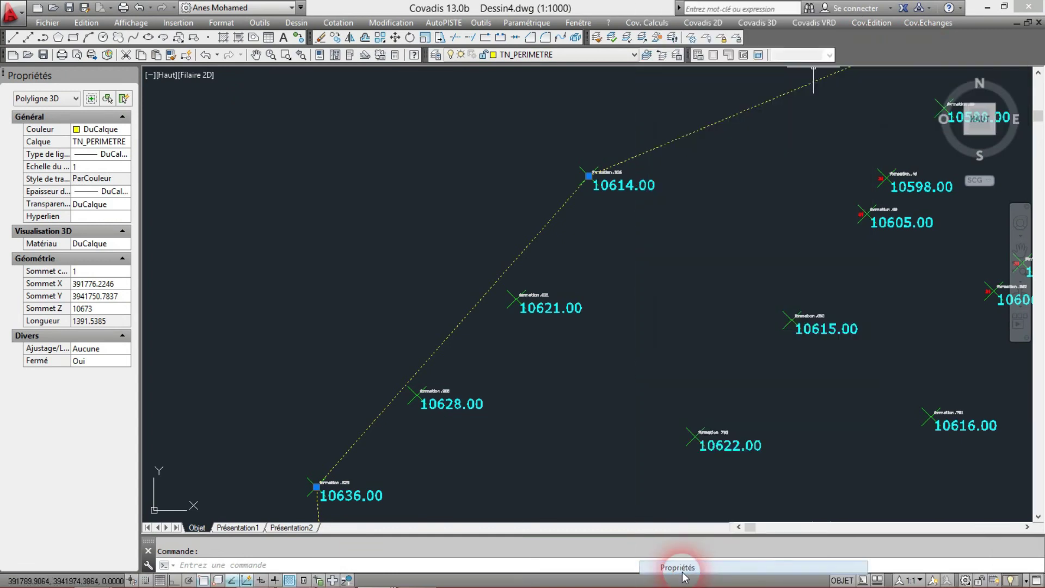
pyautogui.click(675, 312)
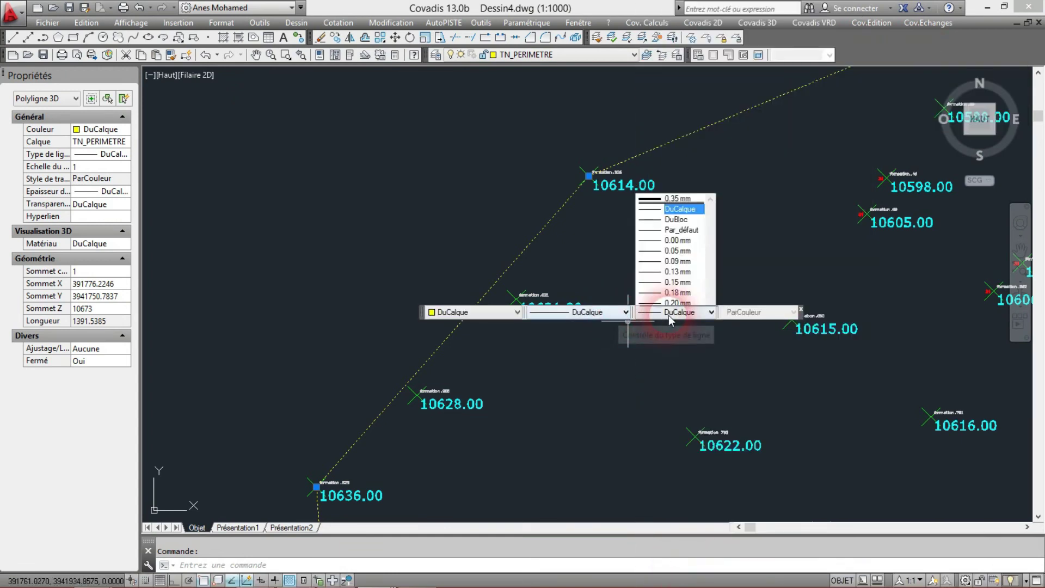
pyautogui.click(684, 162)
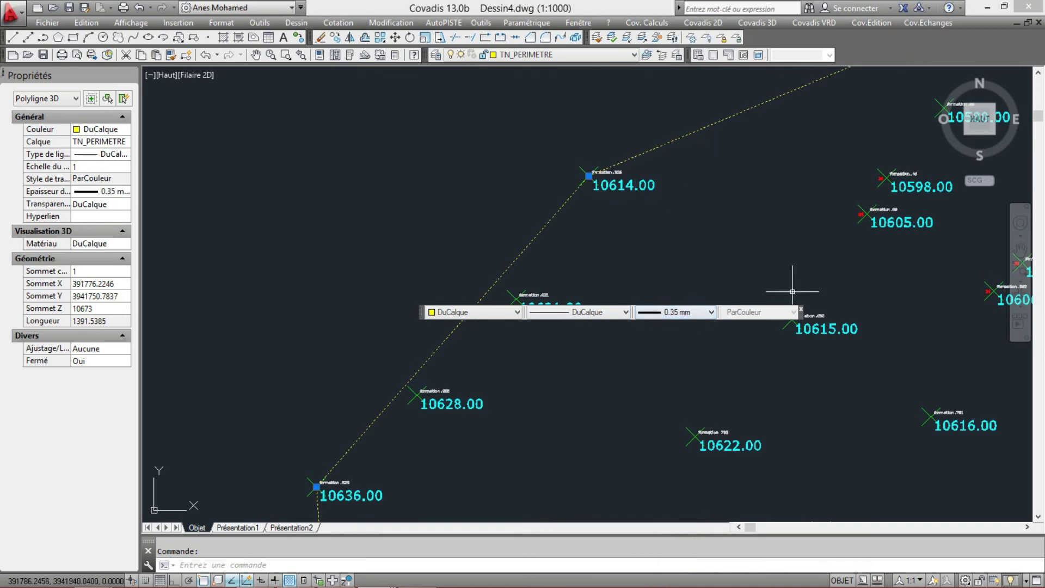
# - Turn on lineweight display in the drawing, close the floating property controls and deselect the perimeter
pyautogui.click(281, 565)
pyautogui.click(274, 580)
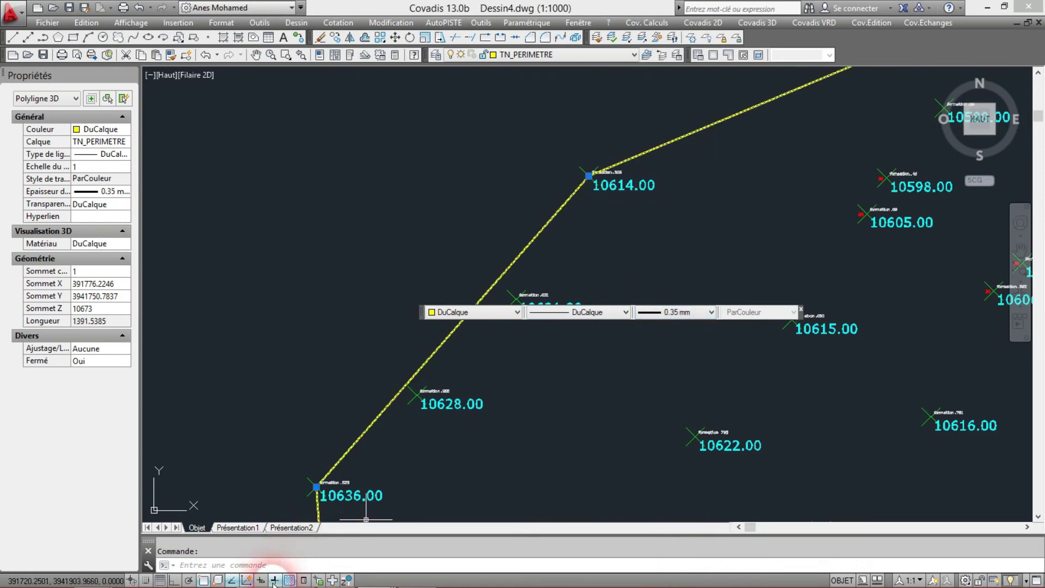
pyautogui.click(804, 305)
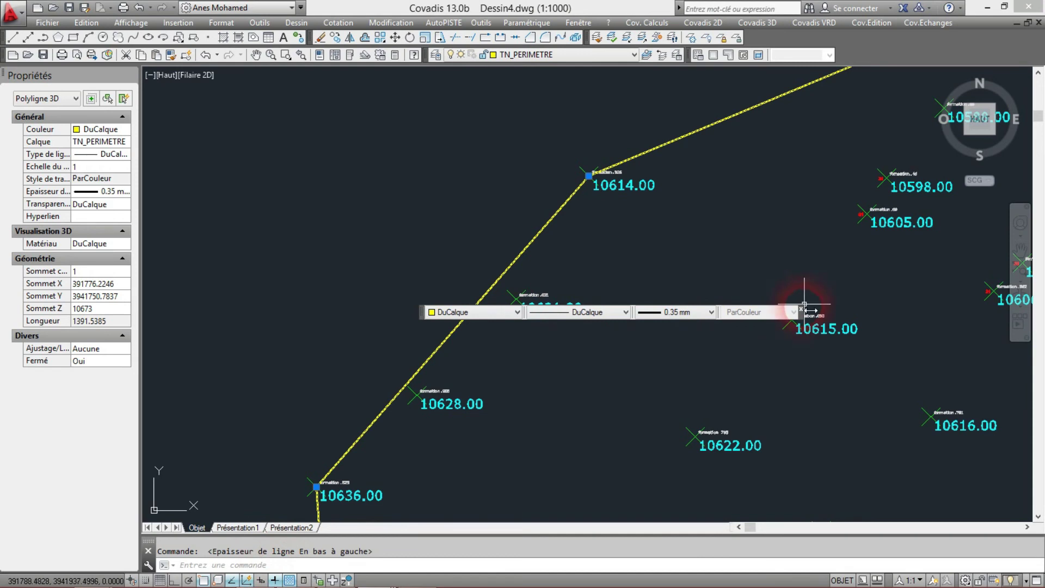
pyautogui.rightClick(700, 321)
pyautogui.moveTo(773, 389)
pyautogui.press('Escape')
pyautogui.press('Escape')
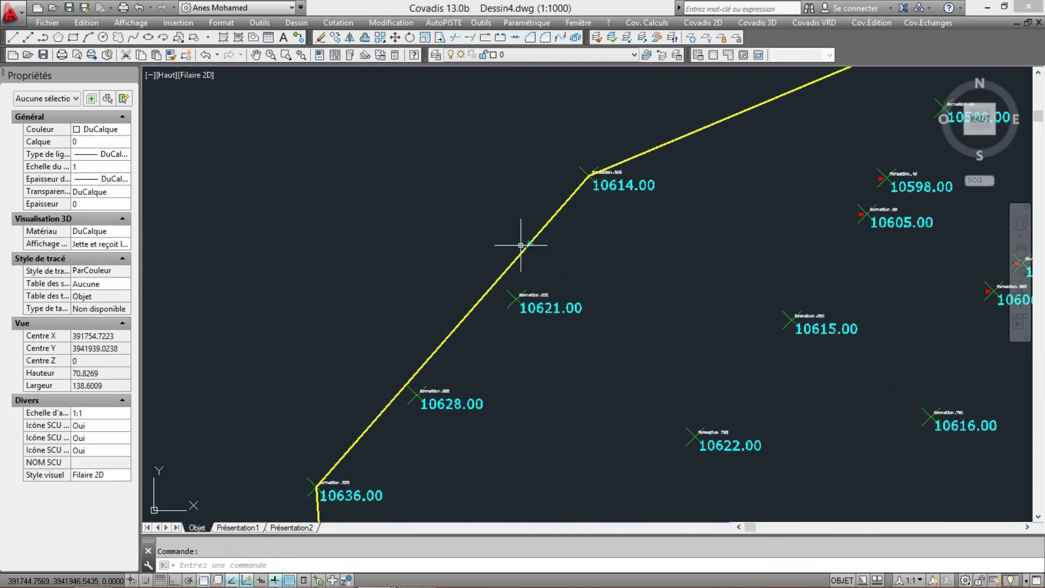
# - Turn the TN_MNT layer back on to display the triangles within the thickened perimeter
pyautogui.scroll(-7, 422, 256)
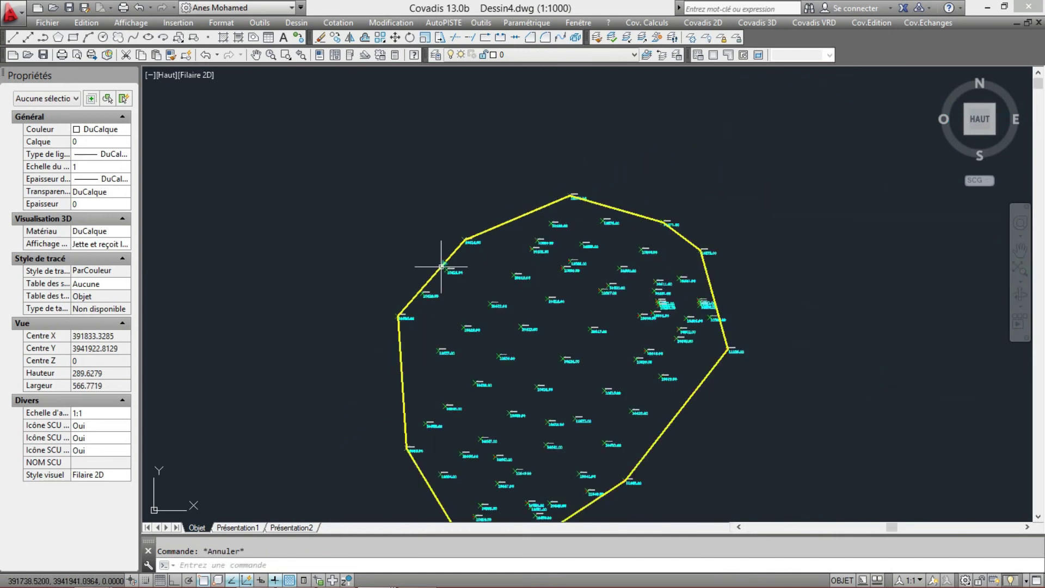
pyautogui.scroll(2, 457, 236)
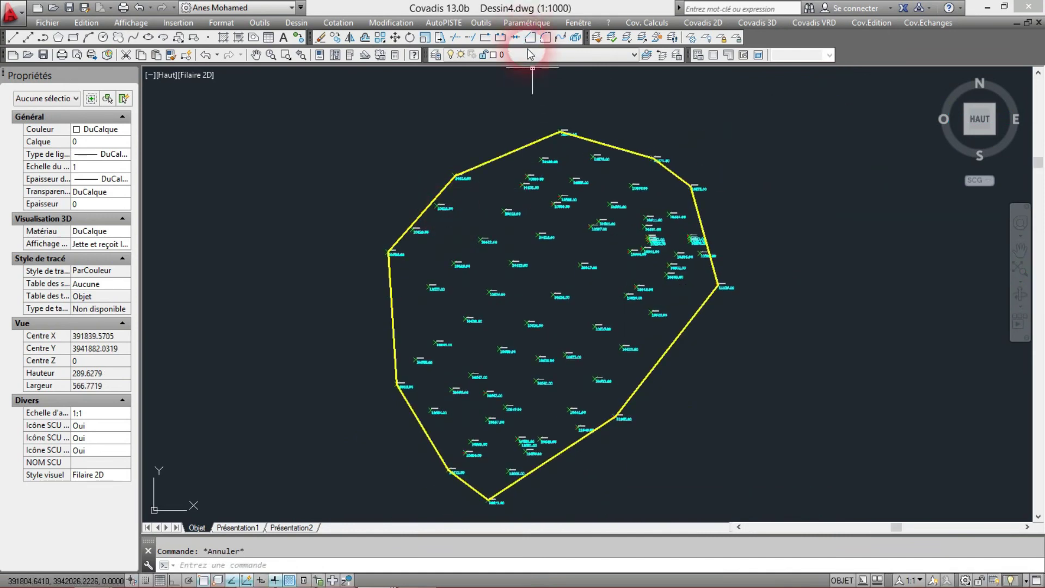
pyautogui.click(544, 55)
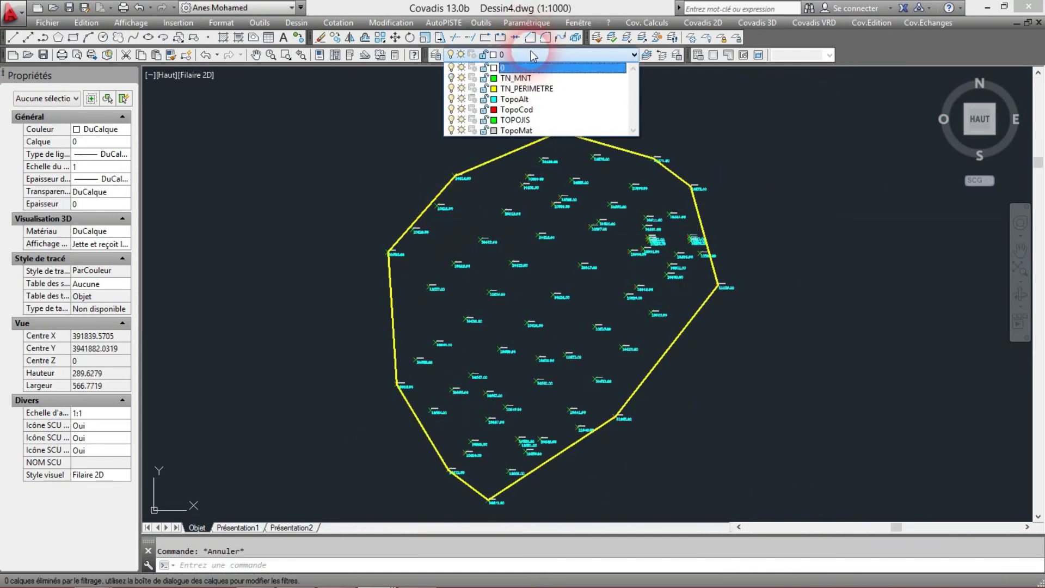
pyautogui.click(451, 78)
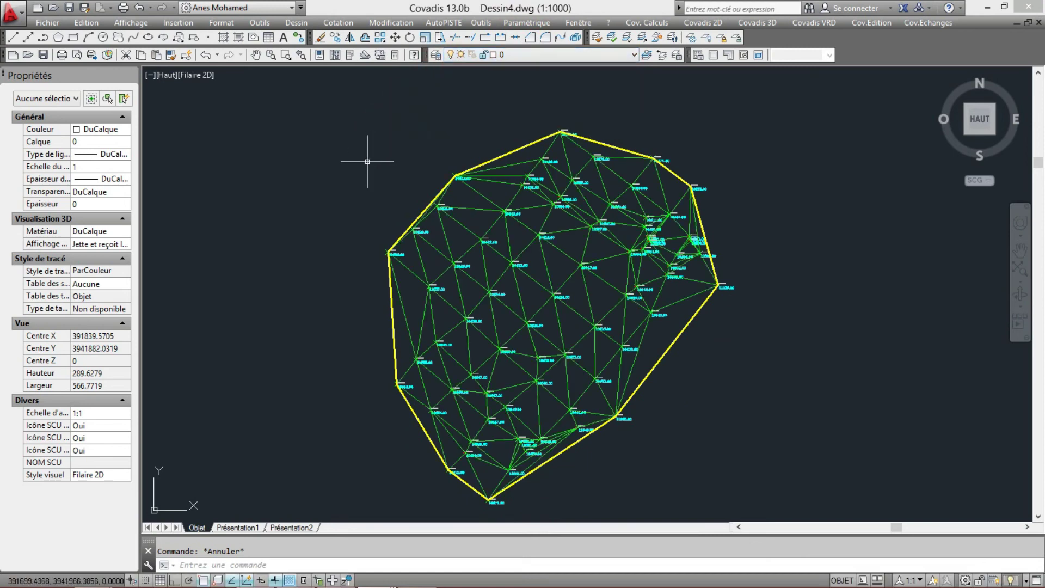
pyautogui.moveTo(474, 185)
pyautogui.mouseDown(button='middle')
pyautogui.moveTo(501, 174)
pyautogui.moveTo(635, 184)
pyautogui.mouseUp(button='middle')
pyautogui.moveTo(598, 214); pyautogui.dragTo(613, 213, button='middle')
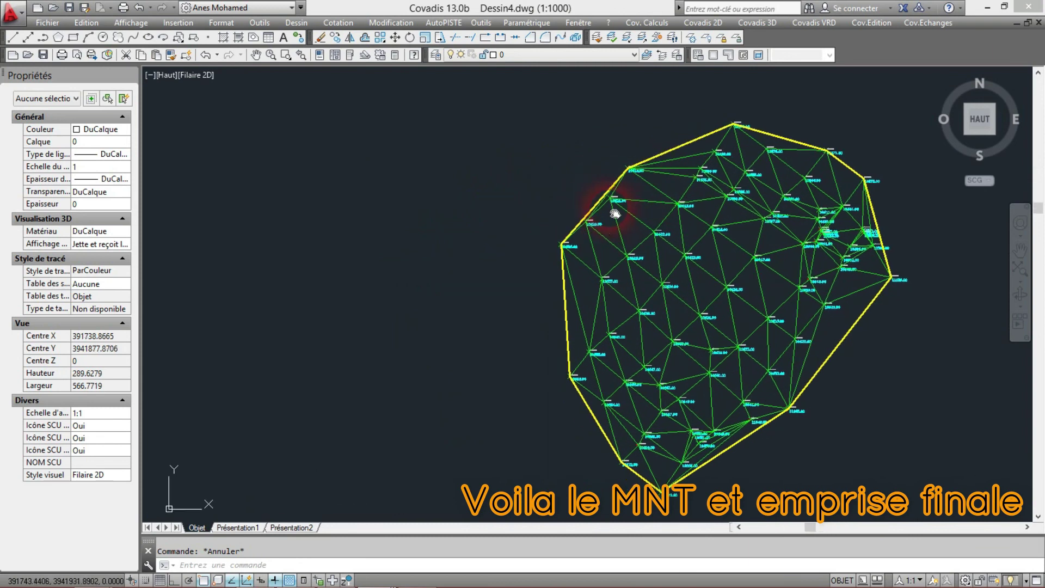